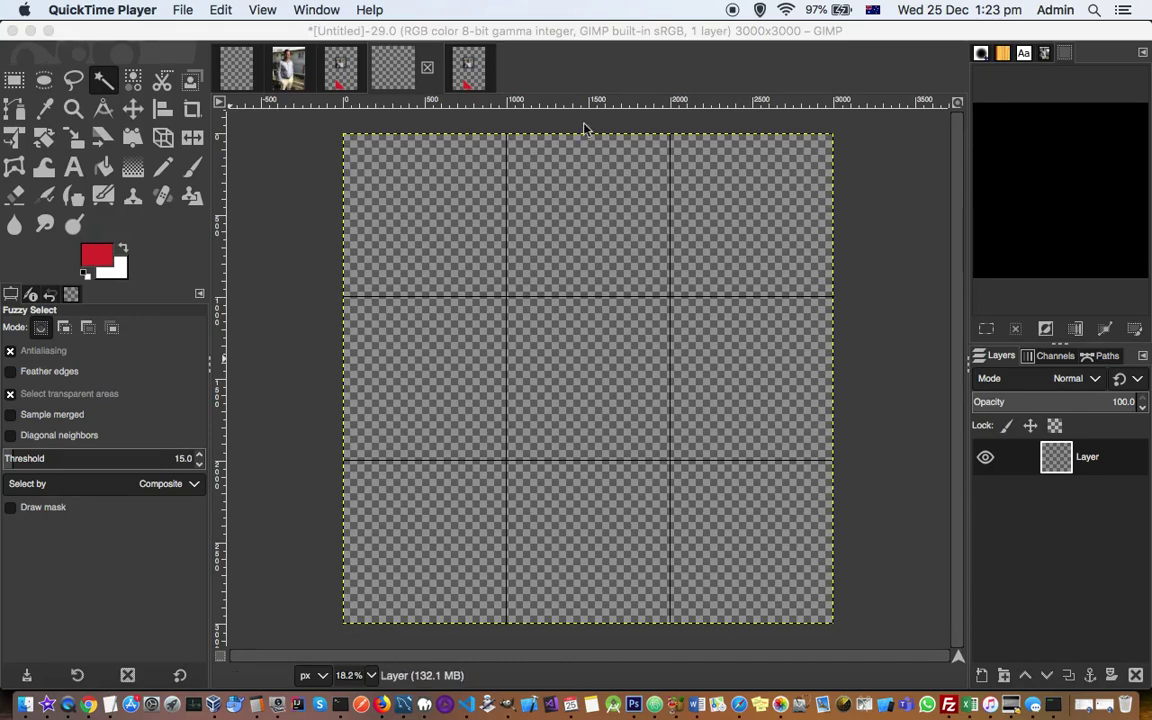
Step: Bring the GIMP window with the transparent 3000x3000 grid-guided canvas to the front
{"action": "left_click", "coordinate": [552, 76]}
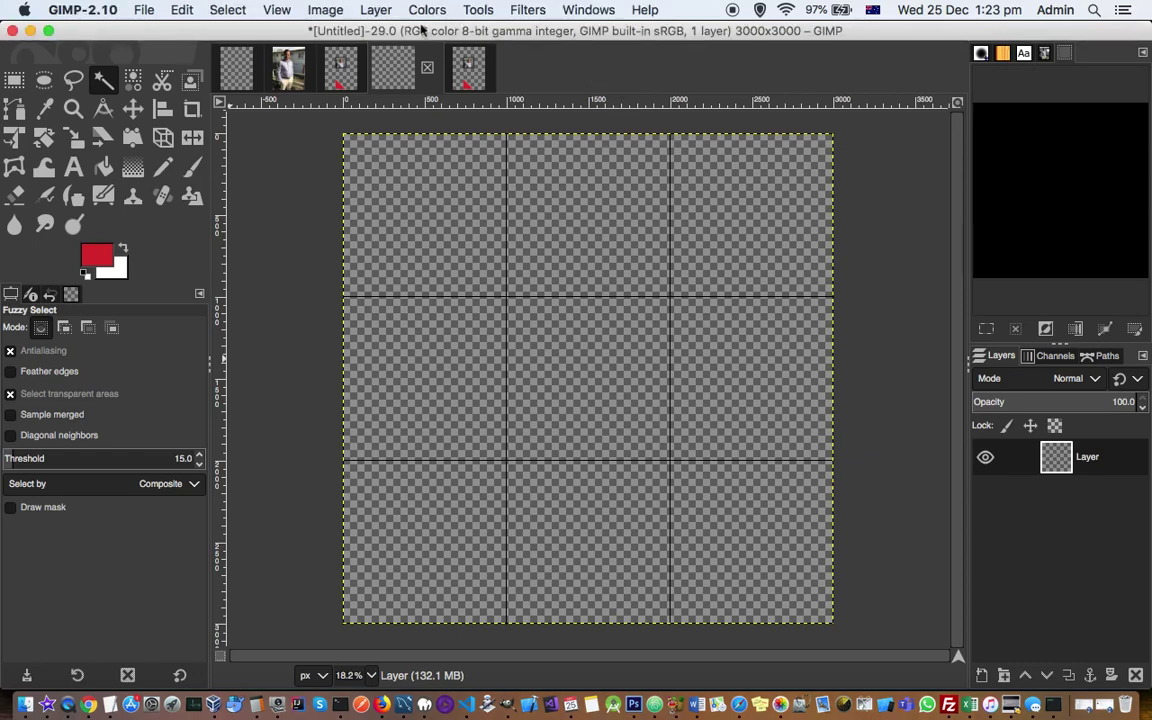
Step: Select a roughly 996×935 px rectangle in the upper-left canvas area and fill it with white
{"action": "left_click", "coordinate": [17, 82]}
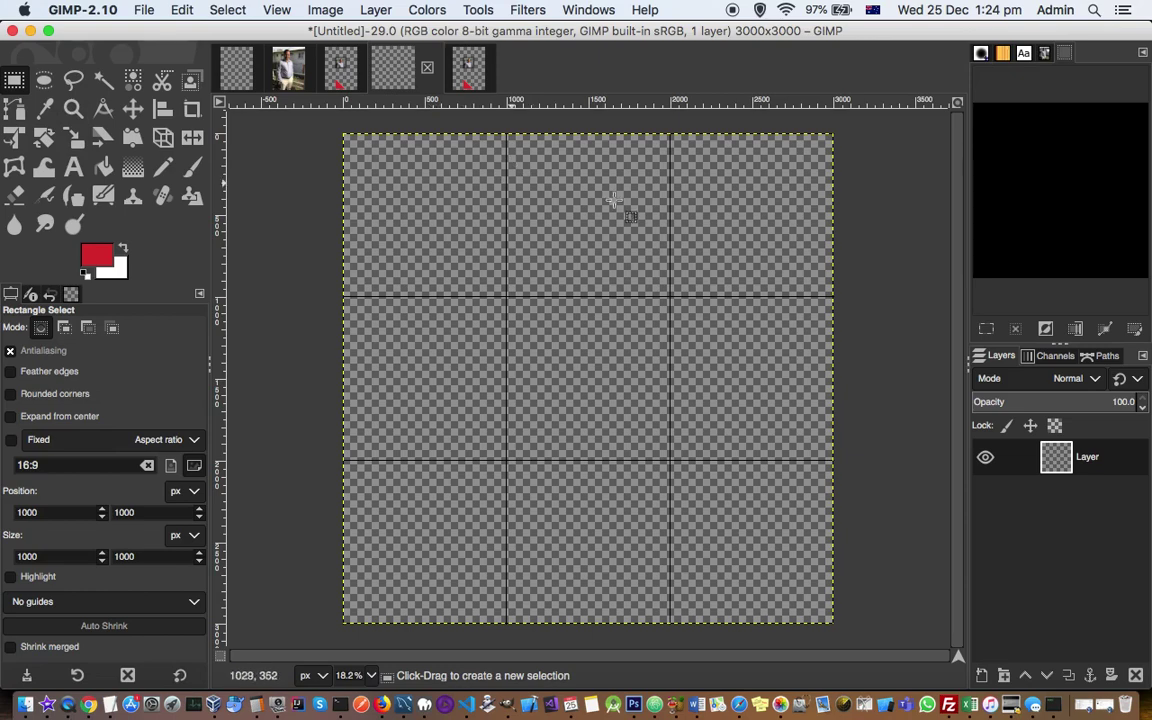
{"action": "left_click_drag", "start_coordinate": [447, 182], "coordinate": [609, 332]}
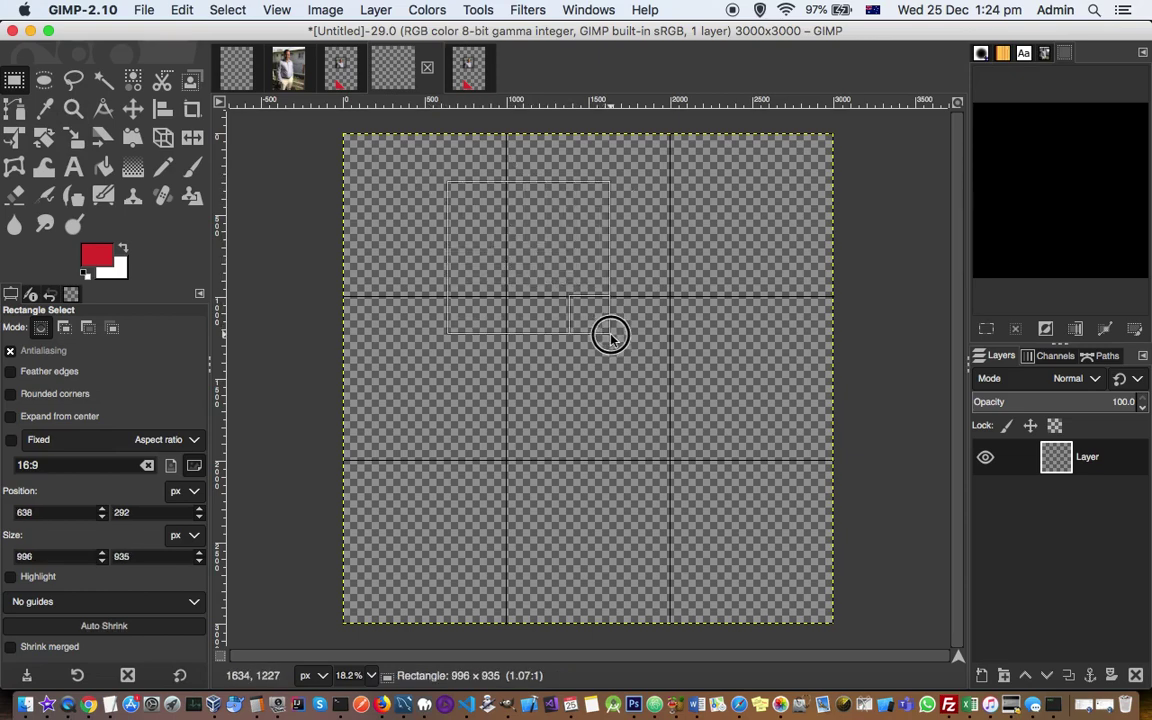
{"action": "right_click", "coordinate": [514, 236]}
{"action": "mouse_move", "coordinate": [583, 281]}
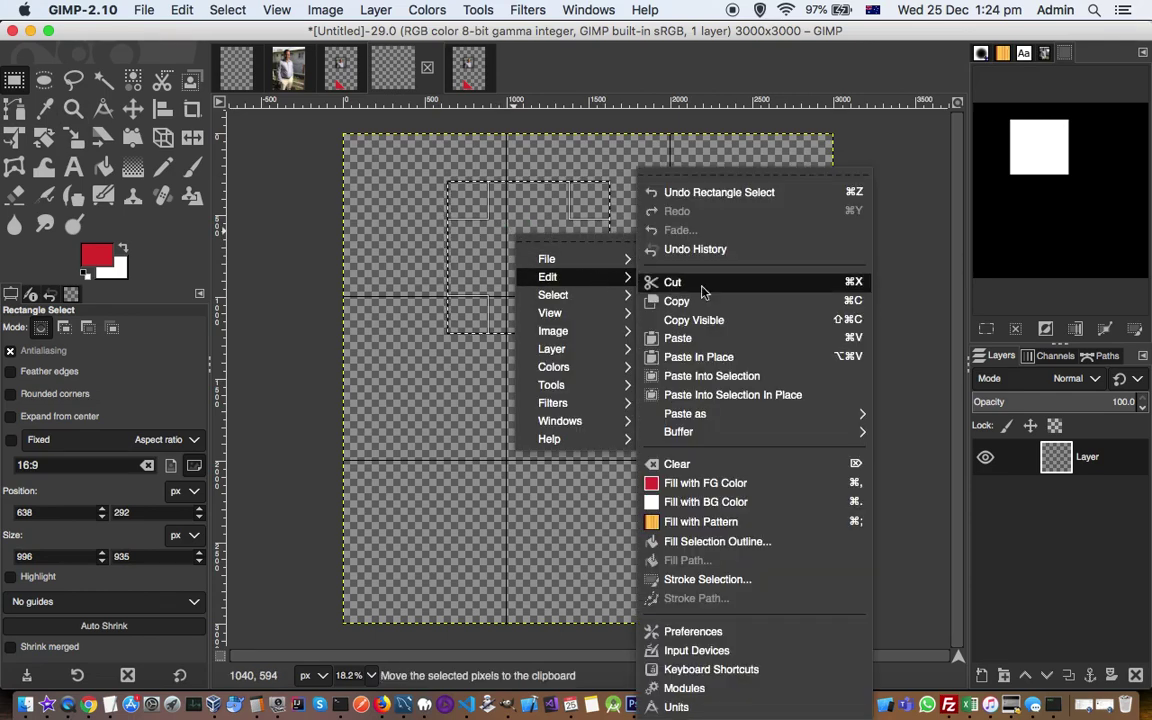
{"action": "left_click", "coordinate": [738, 502]}
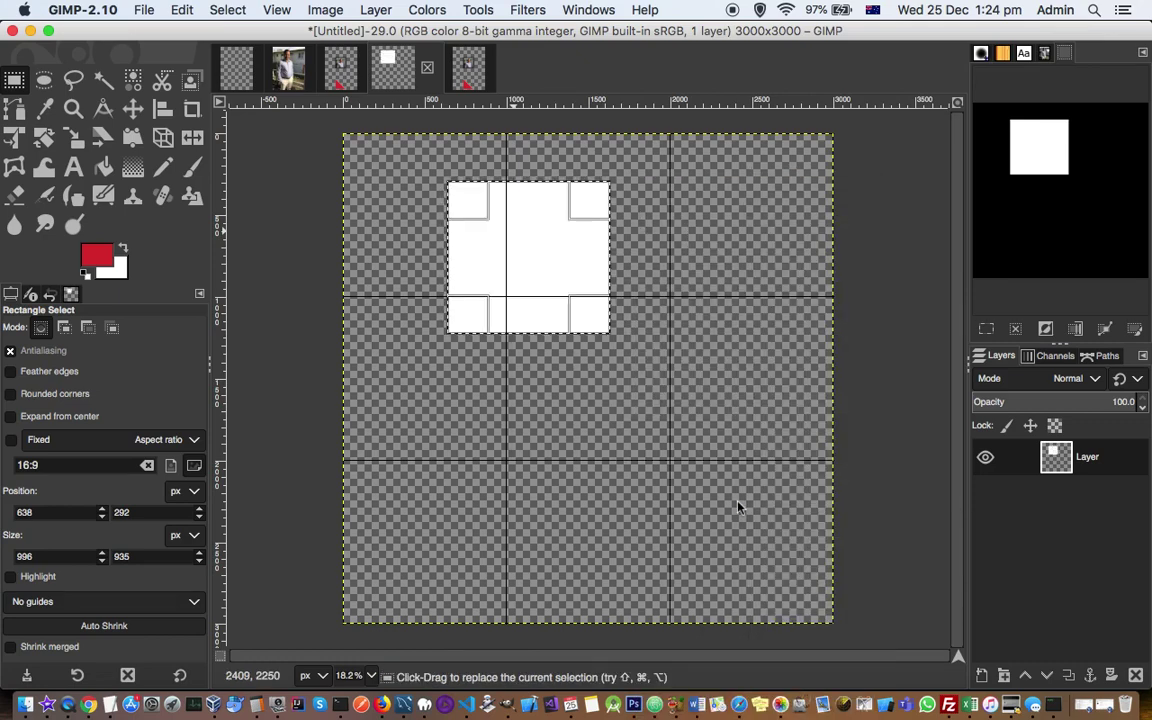
{"action": "right_click", "coordinate": [522, 236]}
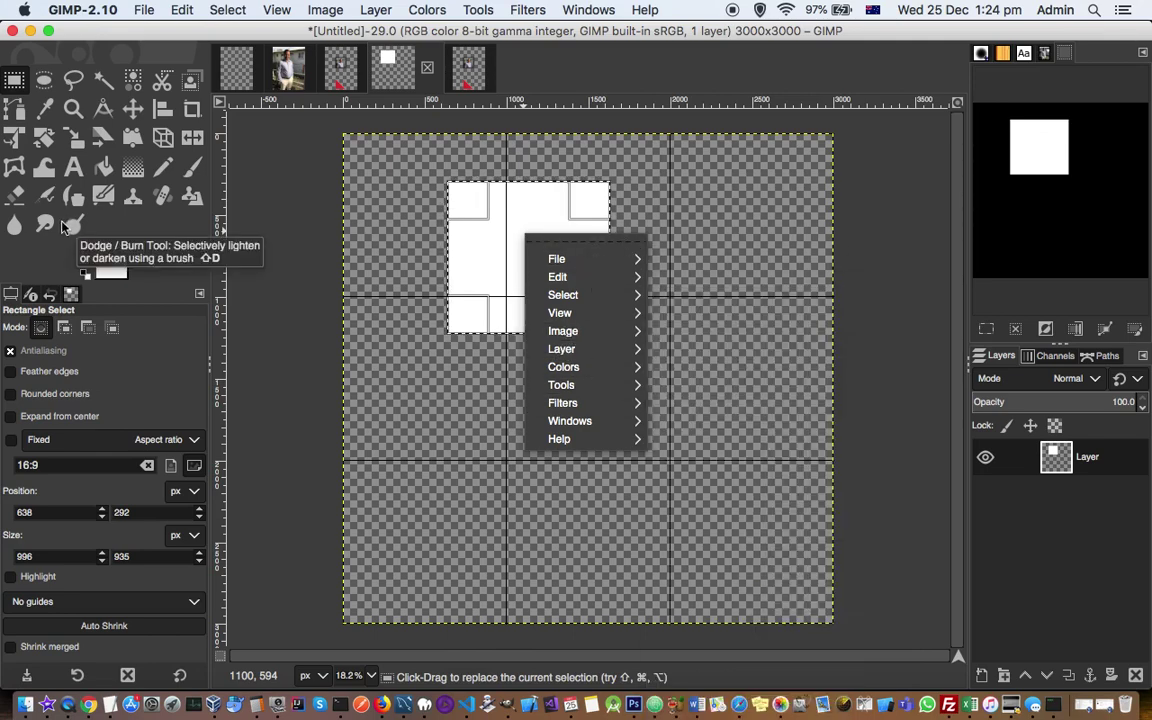
Step: Stroke the square's selection with a 30 px red line, then deselect
{"action": "mouse_move", "coordinate": [618, 333]}
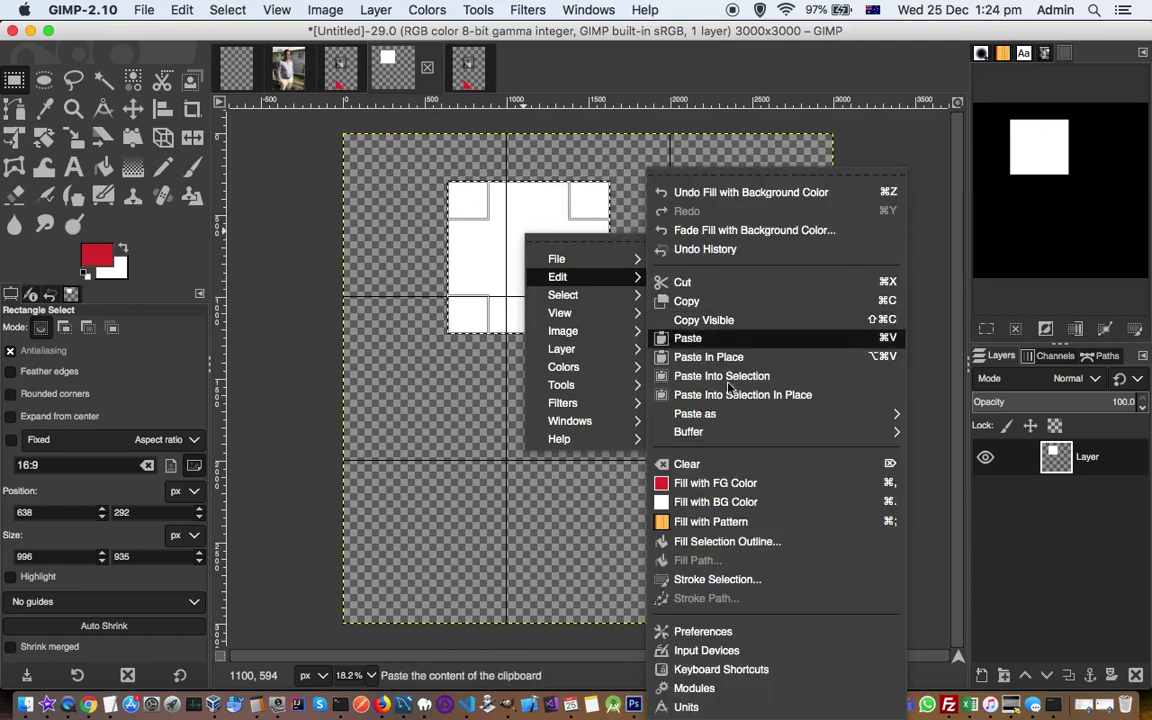
{"action": "left_click", "coordinate": [755, 587]}
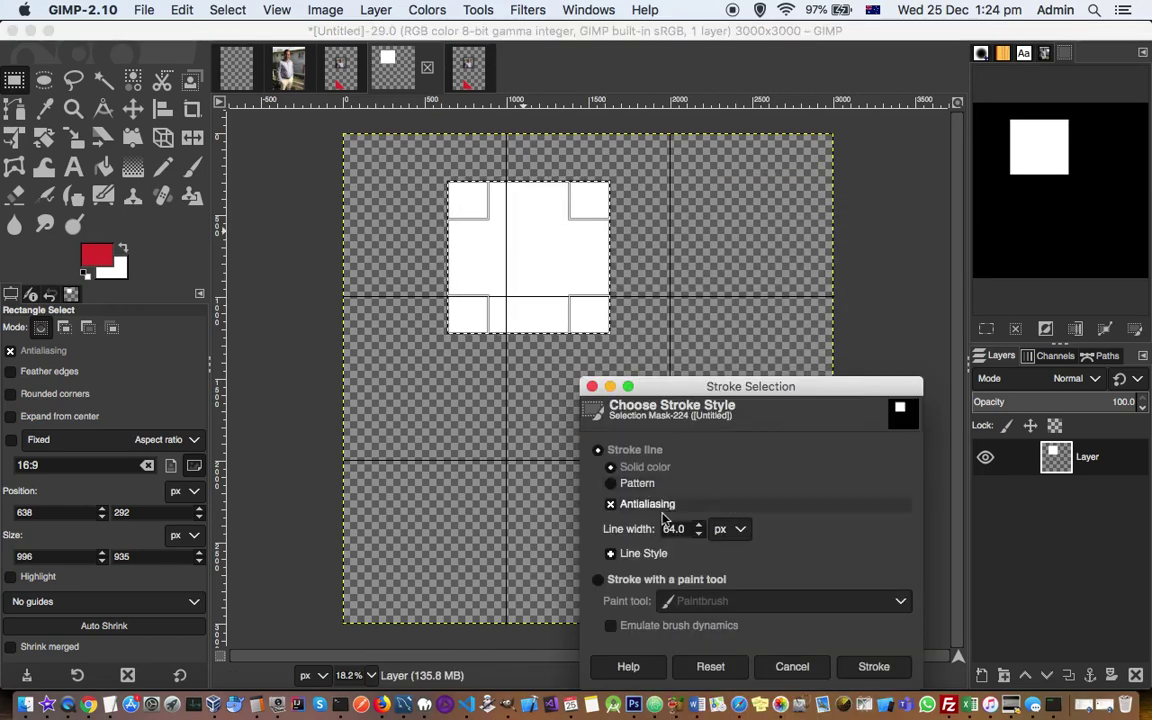
{"action": "left_click_drag", "start_coordinate": [665, 529], "coordinate": [689, 532]}
{"action": "type", "text": "10"}
{"action": "scroll", "coordinate": [689, 532], "scroll_direction": "up", "scroll_amount": 1}
{"action": "scroll", "coordinate": [689, 532], "scroll_direction": "up", "scroll_amount": 1}
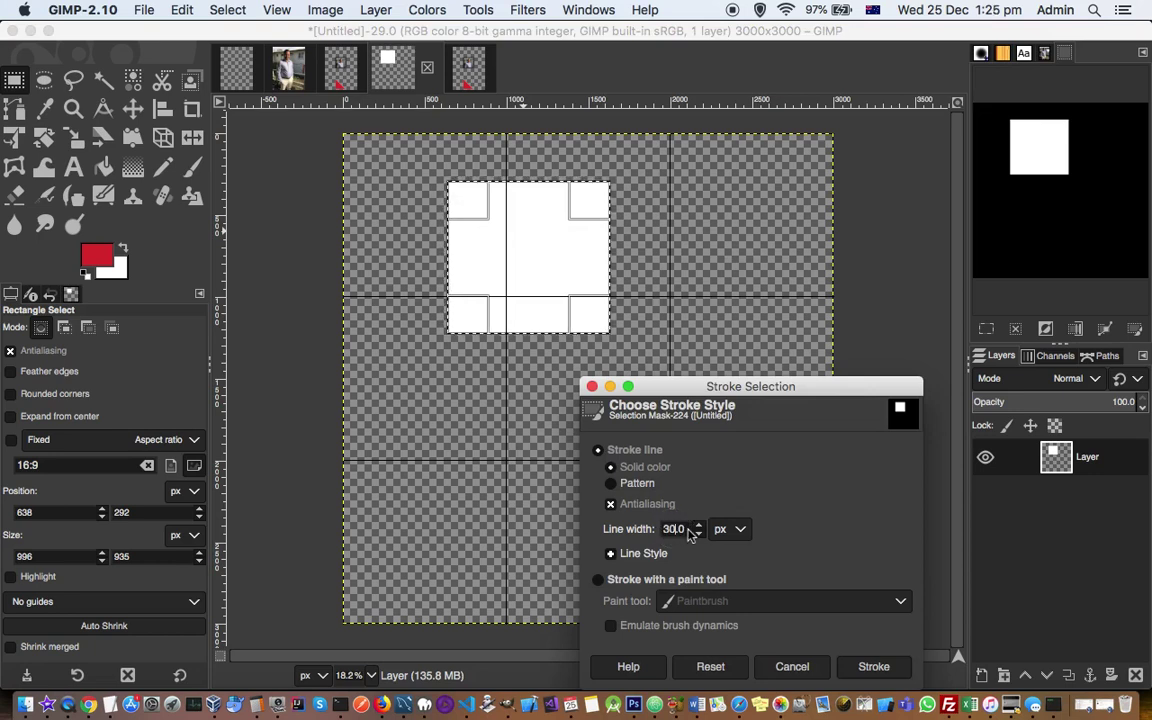
{"action": "left_click", "coordinate": [872, 667]}
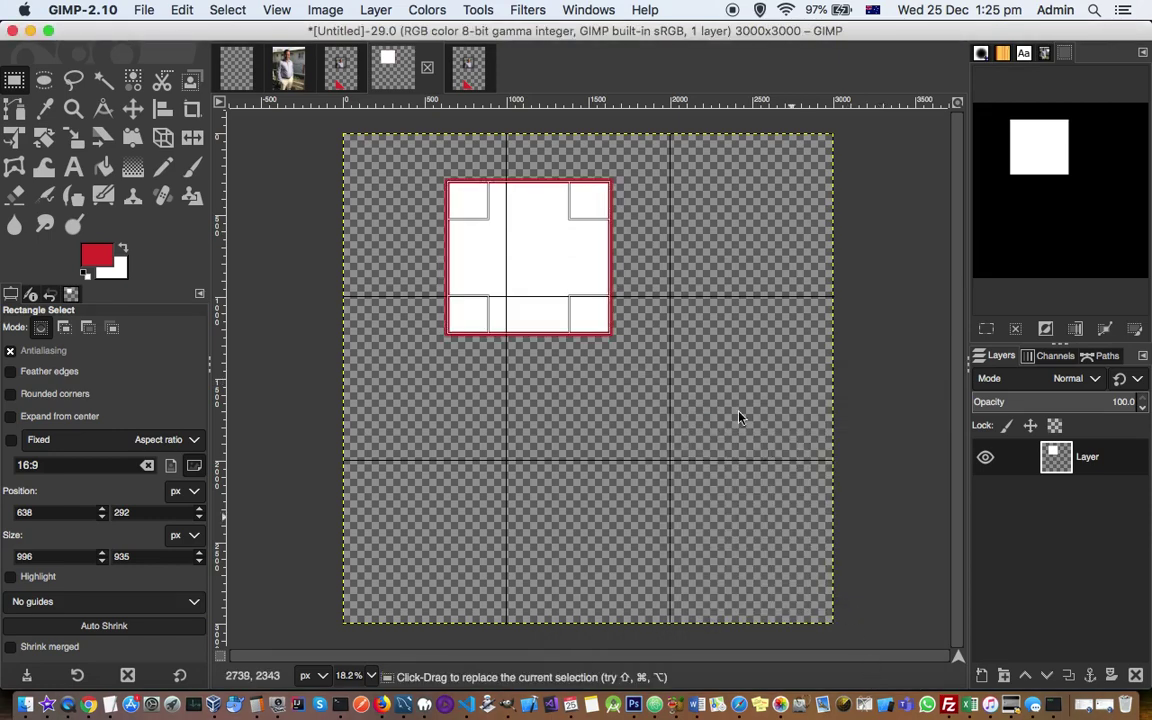
{"action": "left_click", "coordinate": [690, 280]}
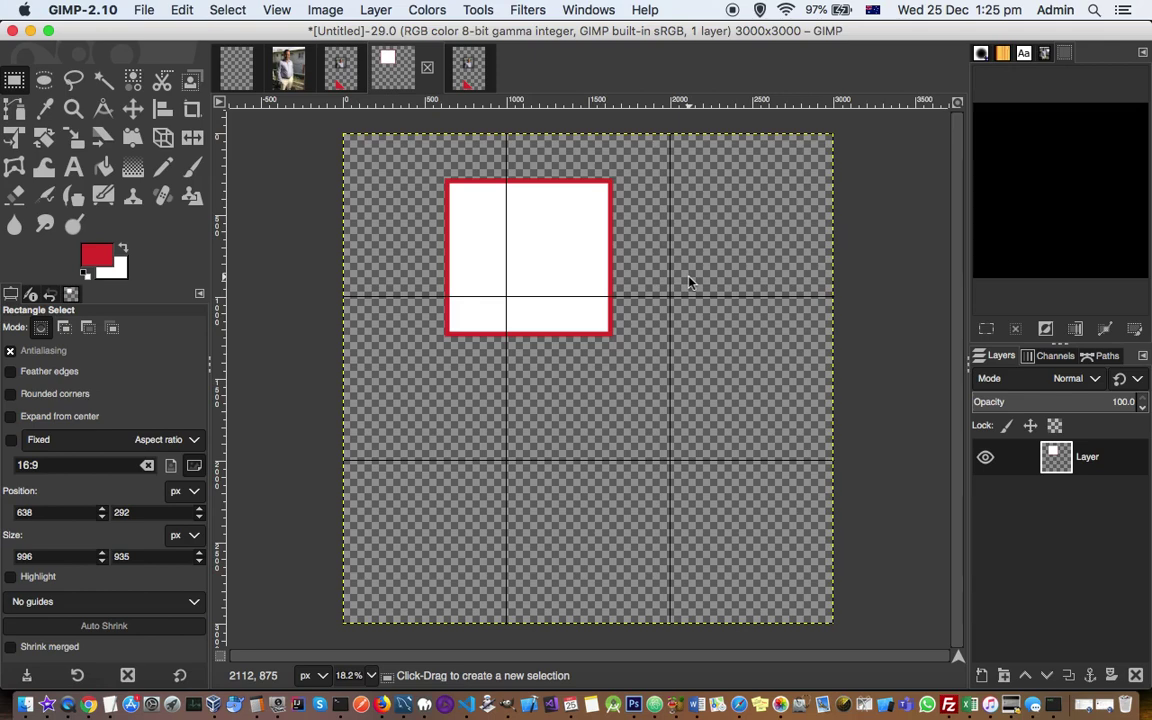
{"action": "left_click", "coordinate": [239, 11]}
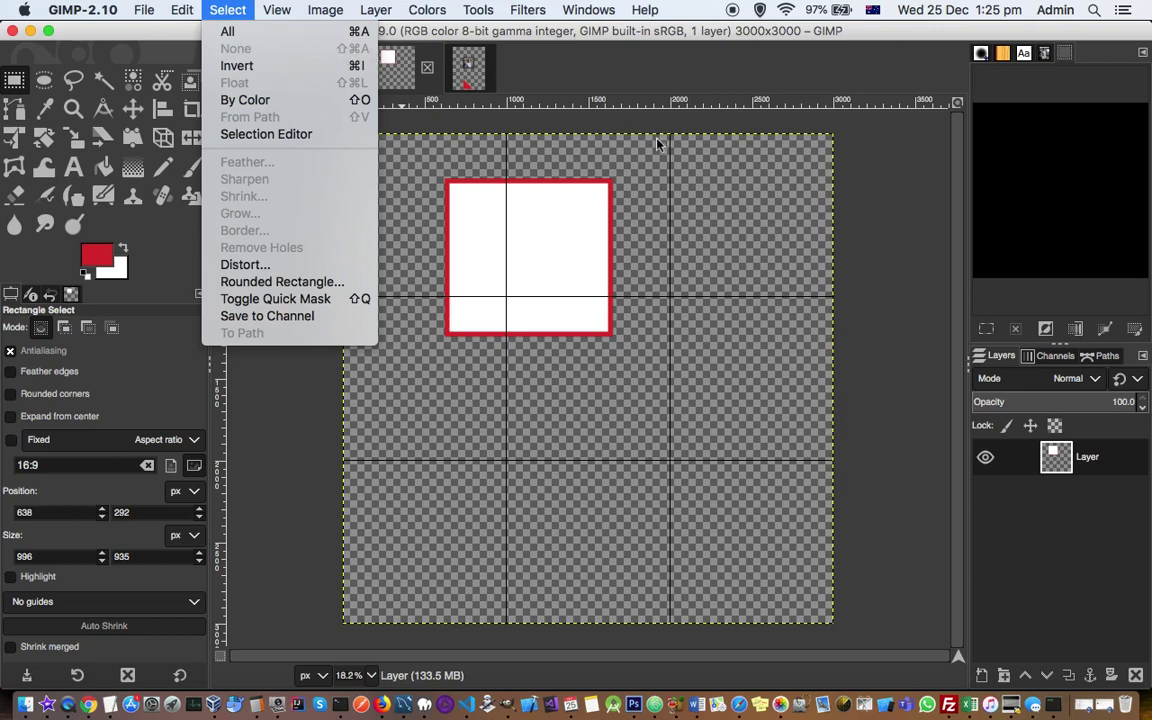
Step: Dismiss the Select menu unused and choose the Ellipse Select tool
{"action": "key", "text": "Escape"}
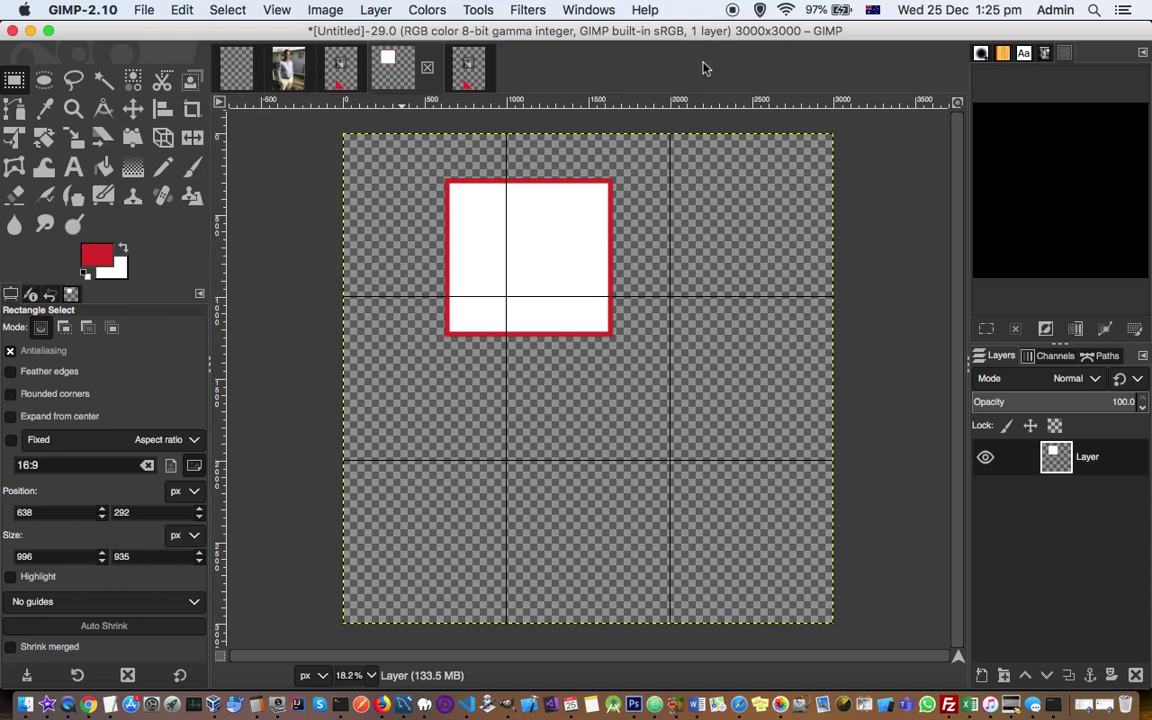
{"action": "left_click", "coordinate": [45, 82]}
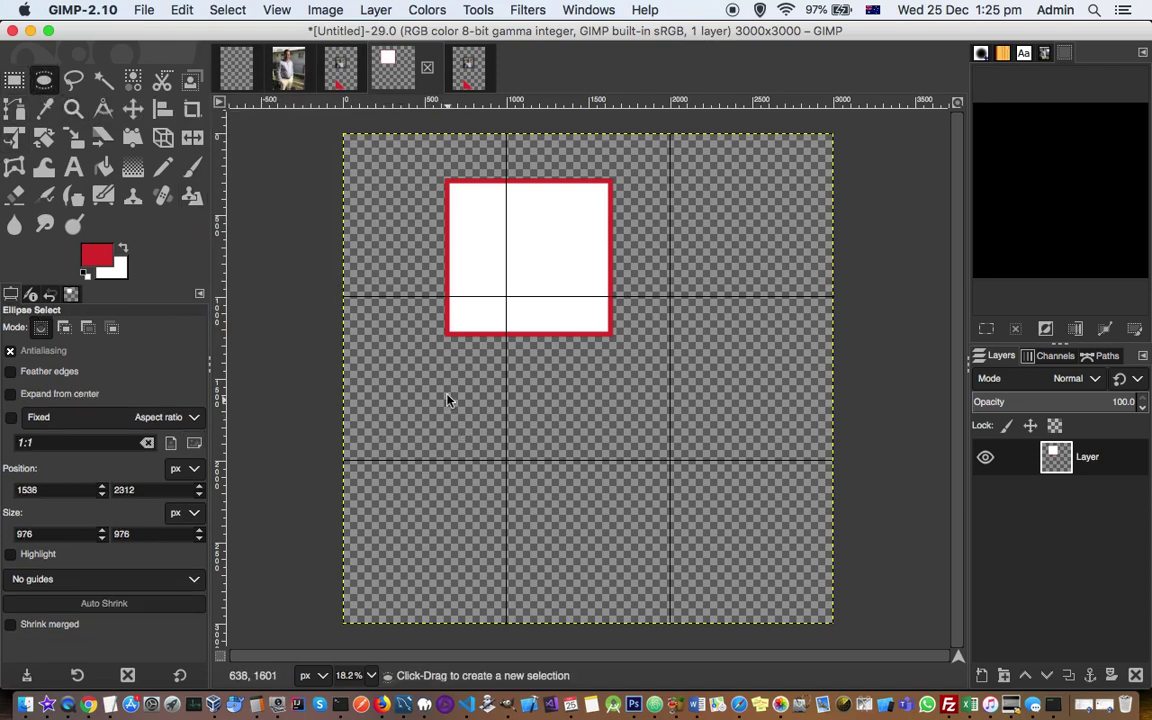
{"action": "left_click_drag", "start_coordinate": [443, 404], "coordinate": [593, 494]}
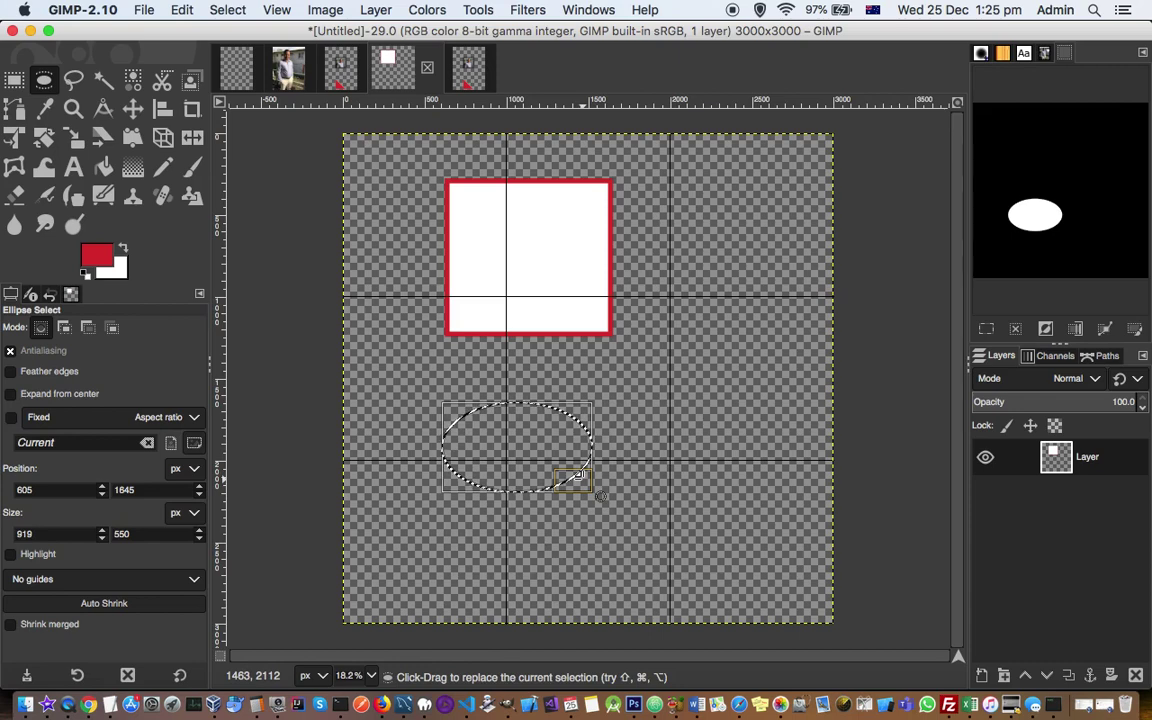
{"action": "key", "text": "shift"}
{"action": "left_click_drag", "start_coordinate": [579, 481], "coordinate": [578, 538]}
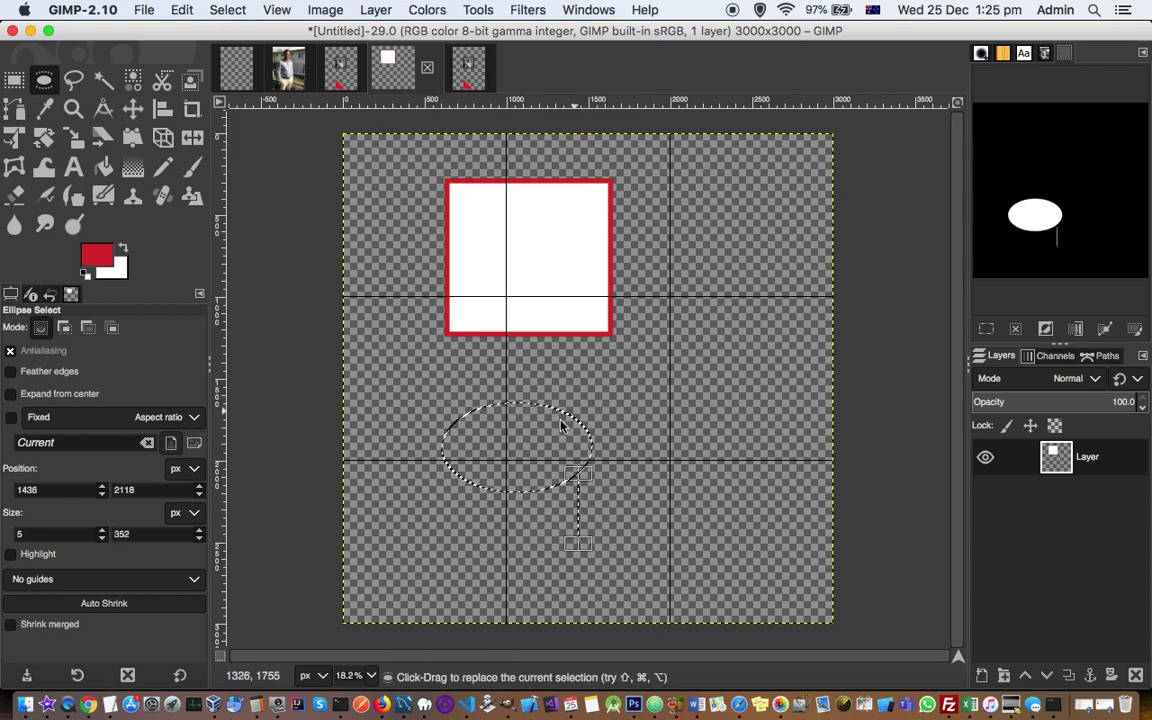
{"action": "key", "text": "ctrl"}
{"action": "key", "text": "ctrl+shift"}
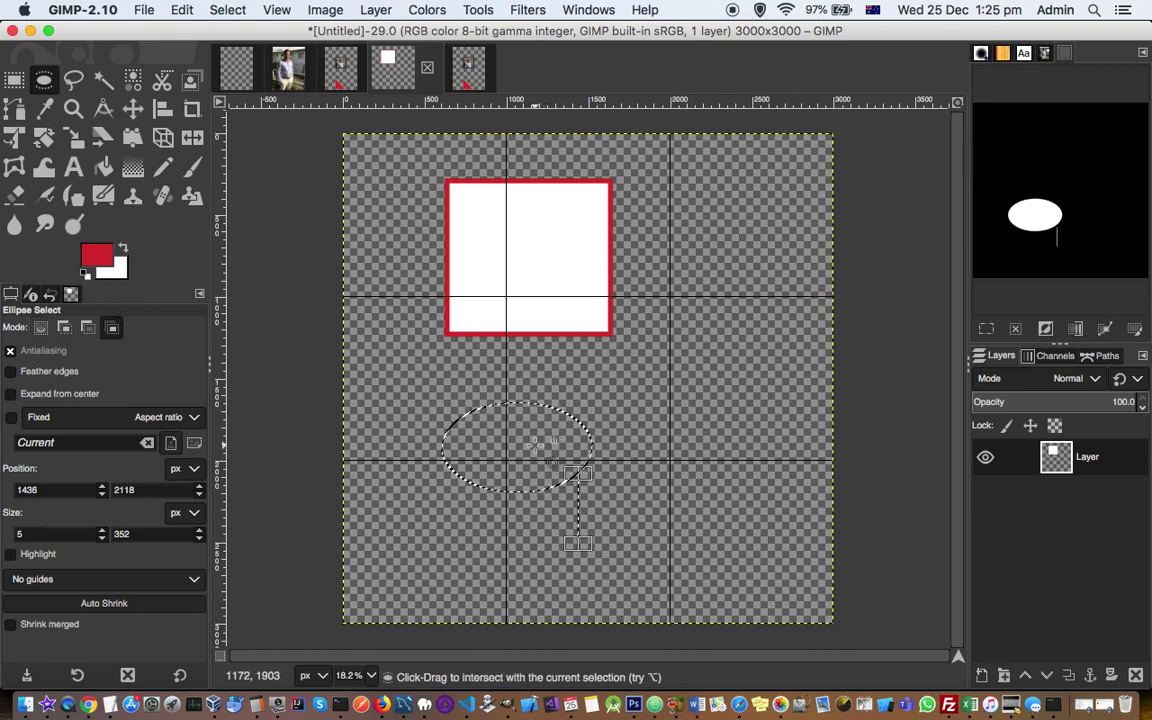
{"action": "key", "text": "ctrl+shift+a"}
{"action": "key", "text": "shift"}
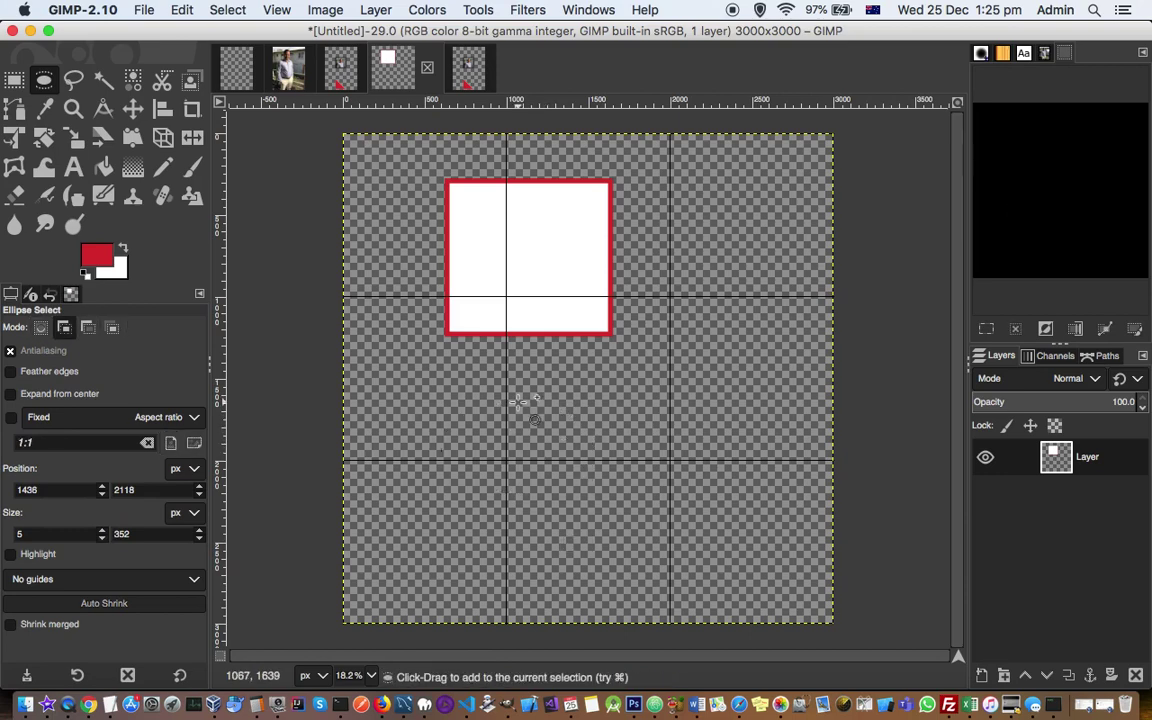
{"action": "left_click_drag", "start_coordinate": [518, 401], "coordinate": [704, 578]}
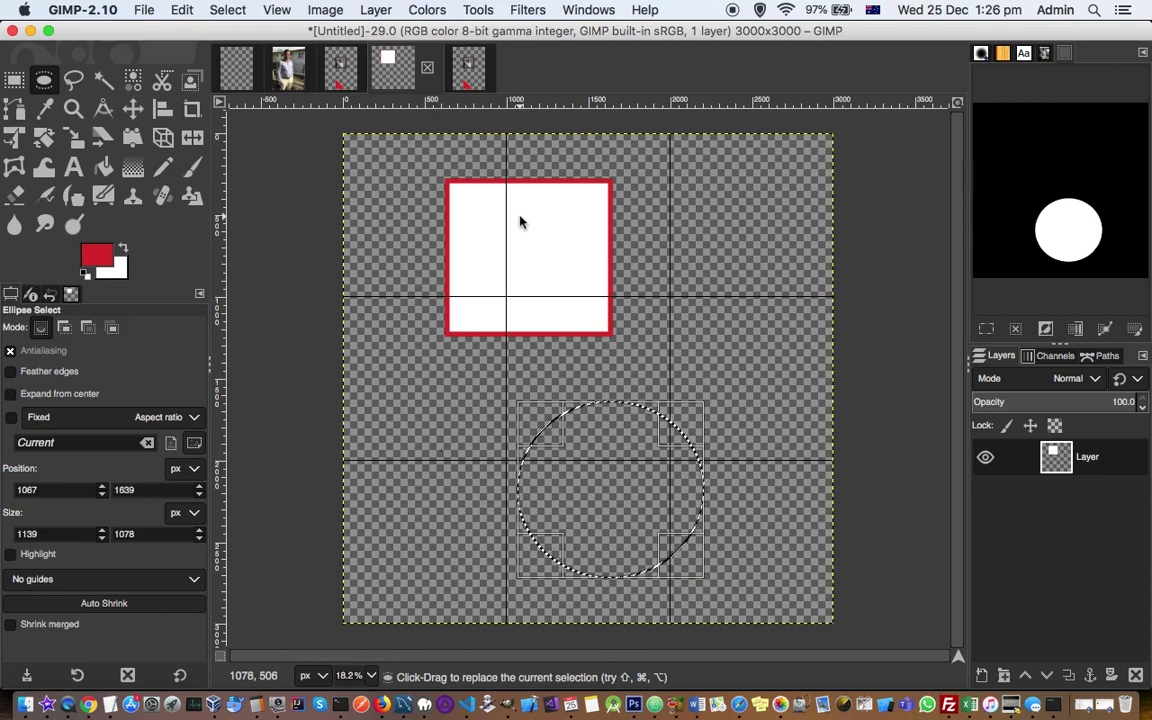
{"action": "key", "text": "shift+super+a"}
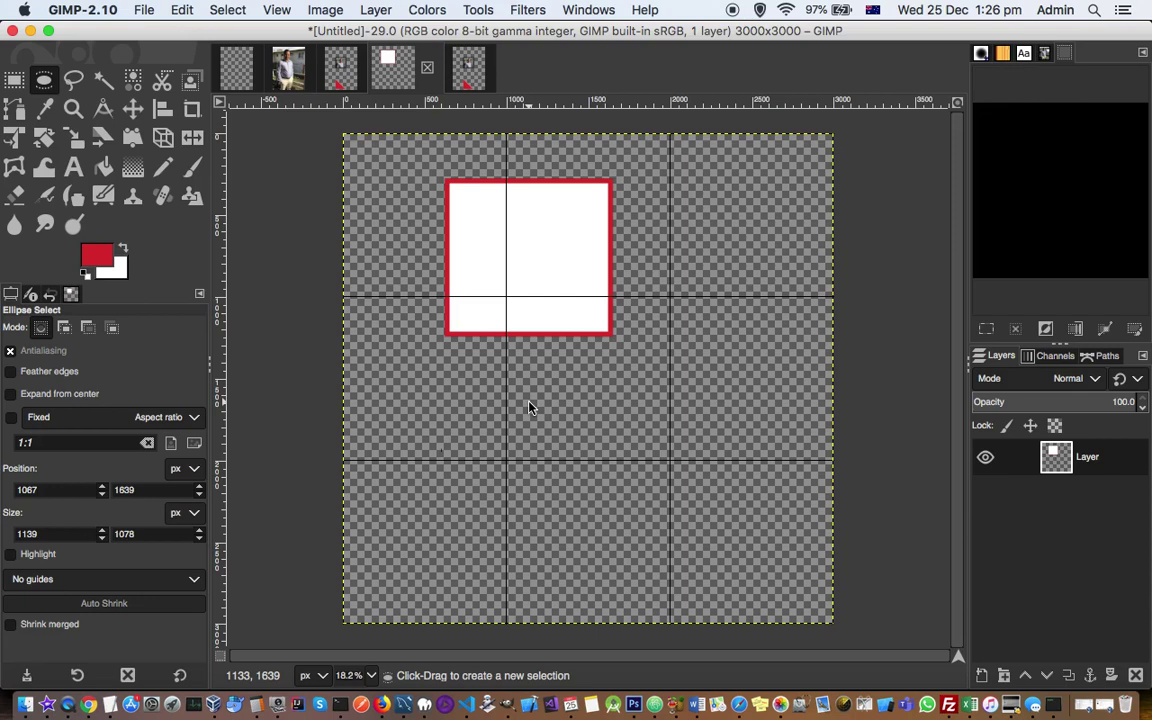
Step: Draw a closed eight-point octagon path spanning the canvas edges with the Paths tool
{"action": "left_click", "coordinate": [12, 112]}
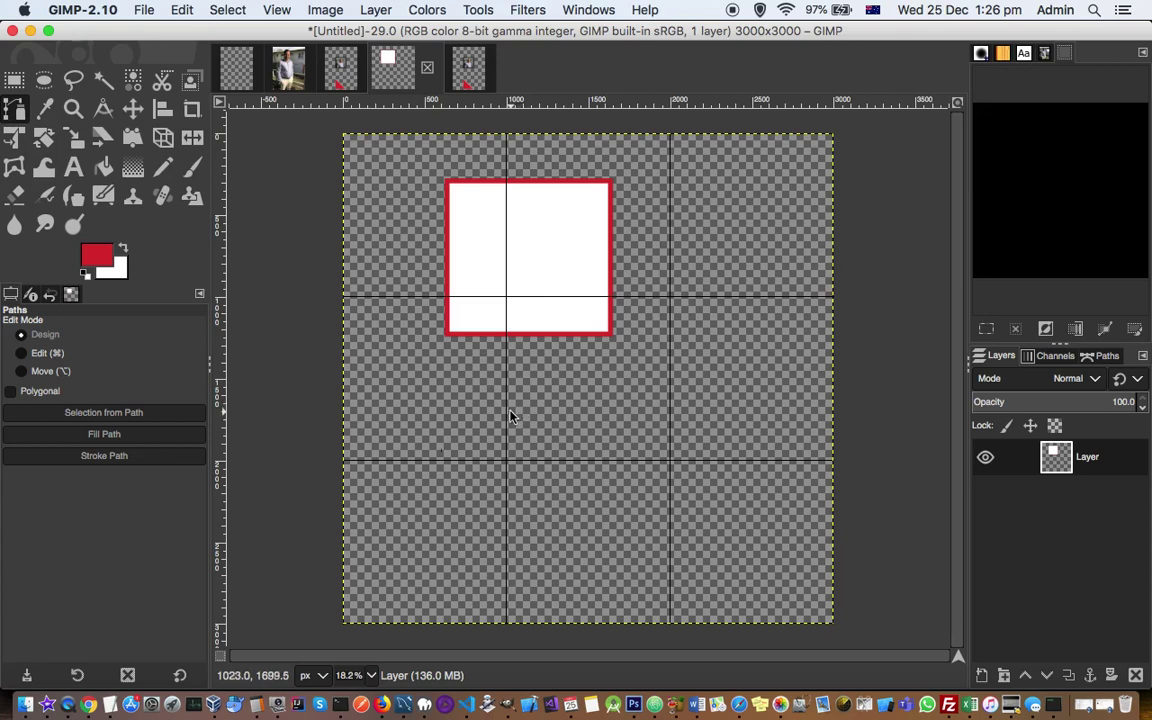
{"action": "left_click", "coordinate": [508, 136]}
{"action": "left_click", "coordinate": [668, 136]}
{"action": "left_click", "coordinate": [831, 297]}
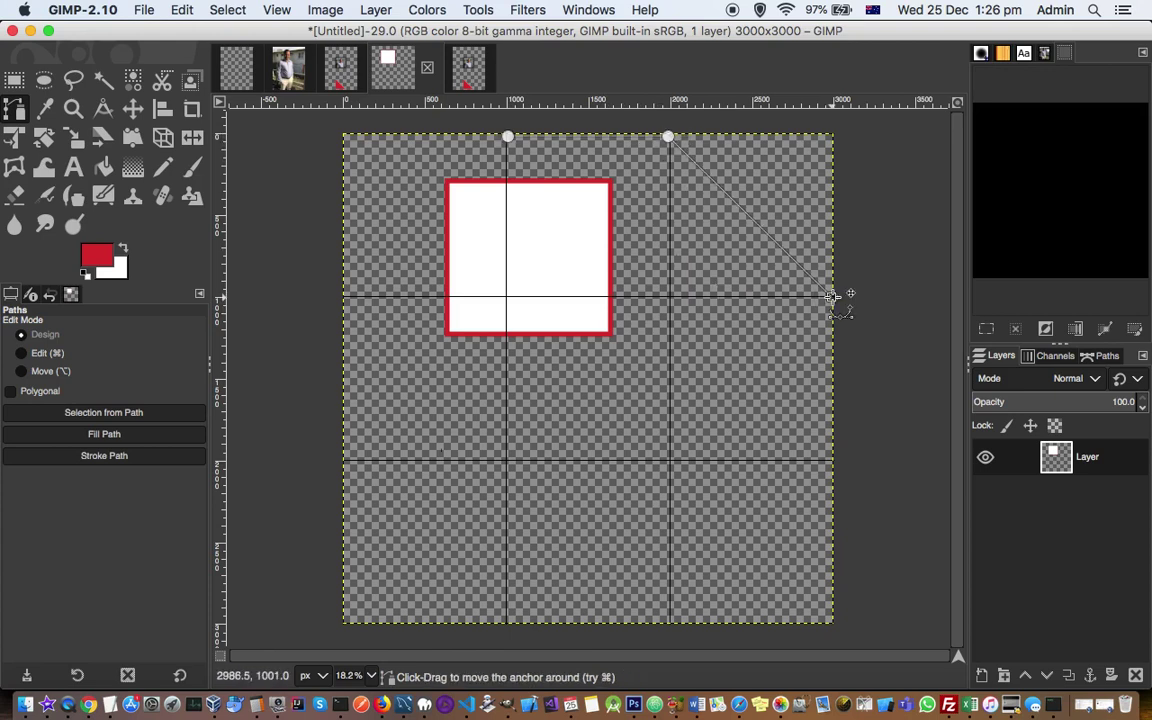
{"action": "left_click", "coordinate": [833, 461]}
{"action": "left_click", "coordinate": [670, 622]}
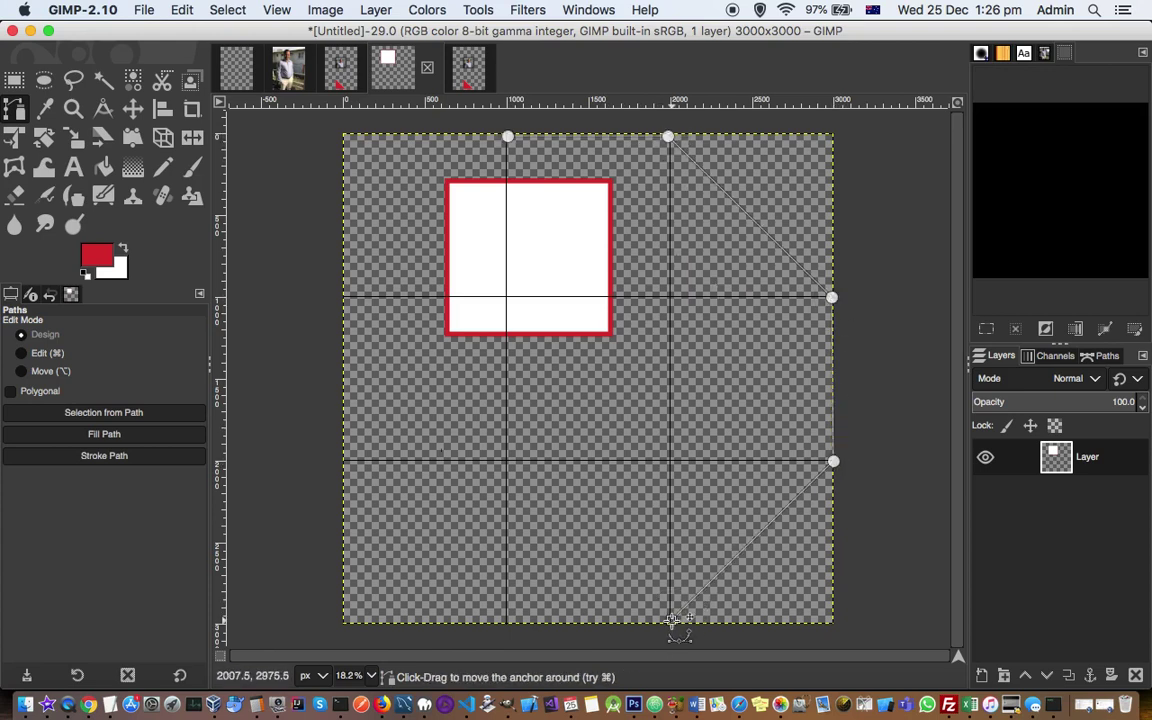
{"action": "left_click", "coordinate": [507, 621]}
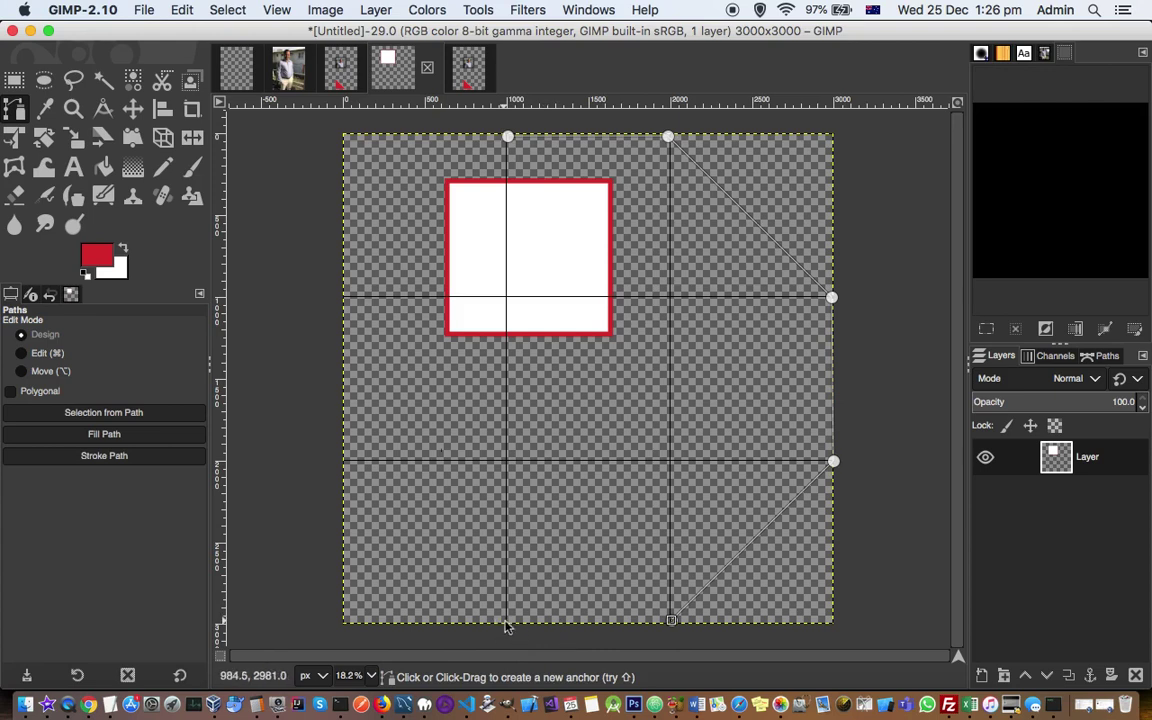
{"action": "left_click", "coordinate": [343, 459]}
{"action": "left_click", "coordinate": [344, 293]}
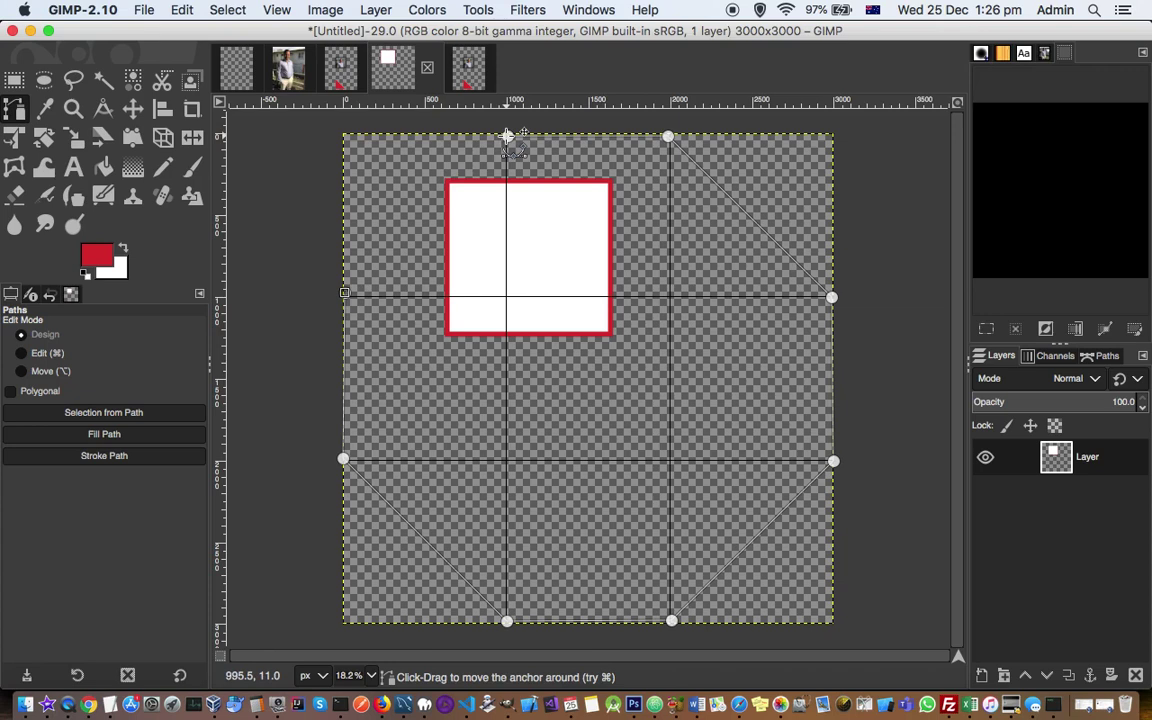
{"action": "left_click", "coordinate": [507, 137]}
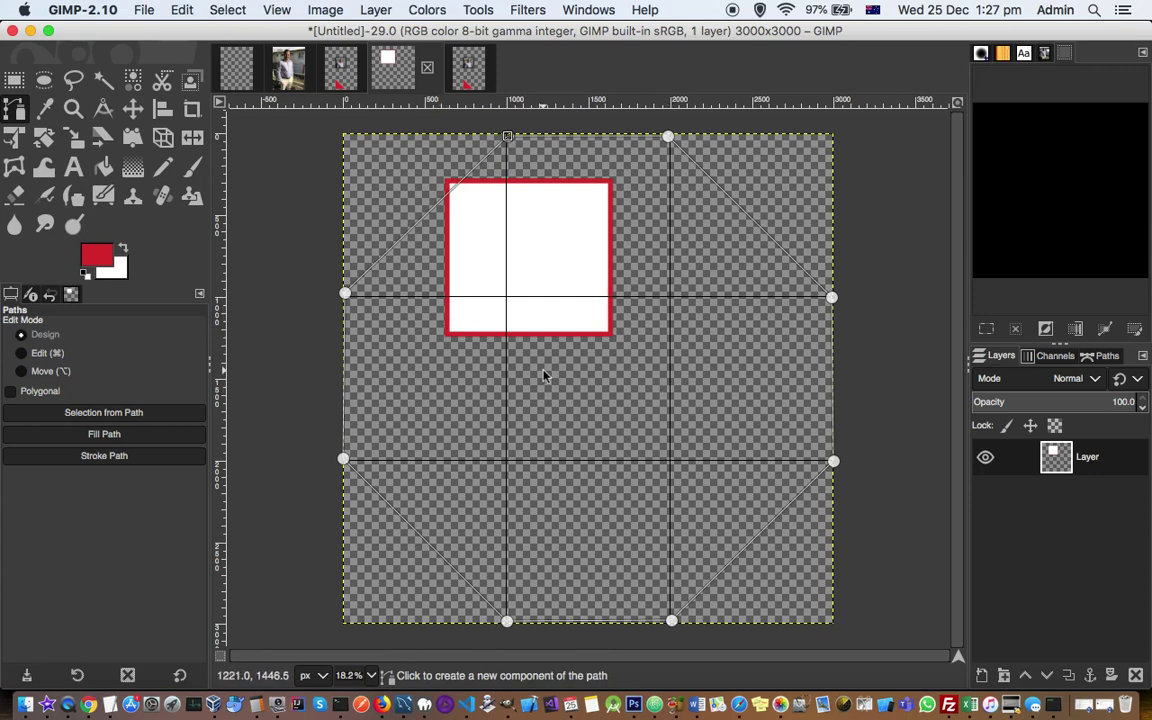
Step: Convert the octagon path to a selection and fill it with the red foreground colour
{"action": "left_click", "coordinate": [230, 12]}
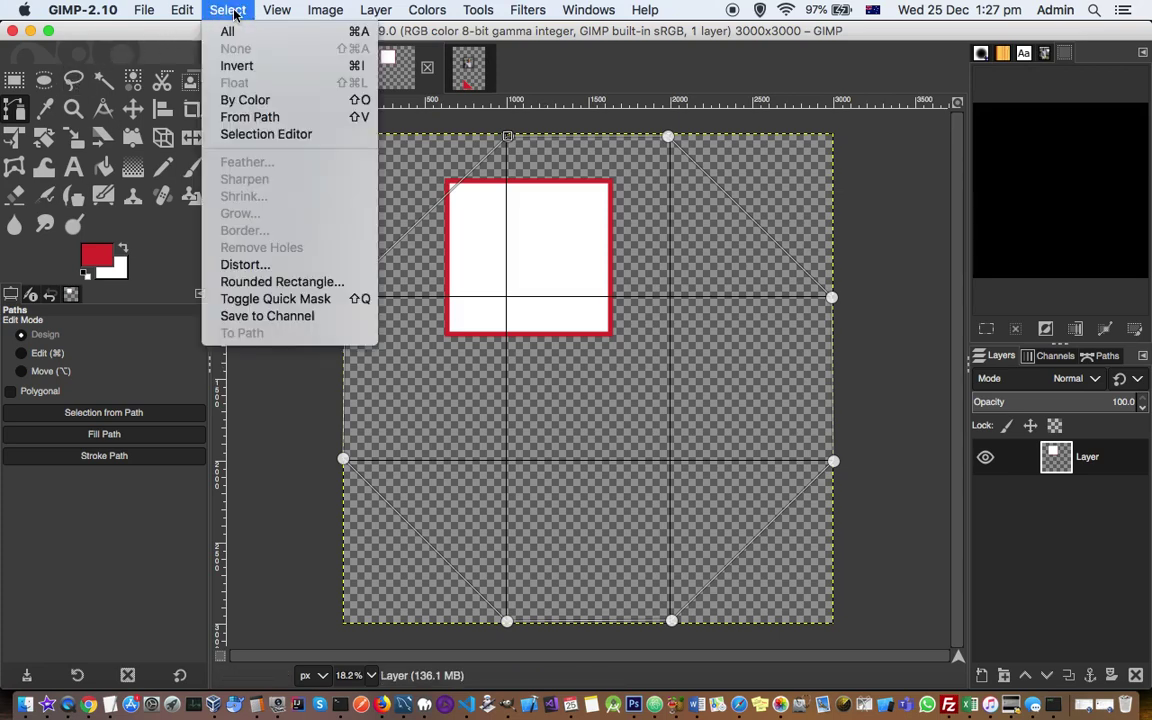
{"action": "left_click", "coordinate": [252, 117]}
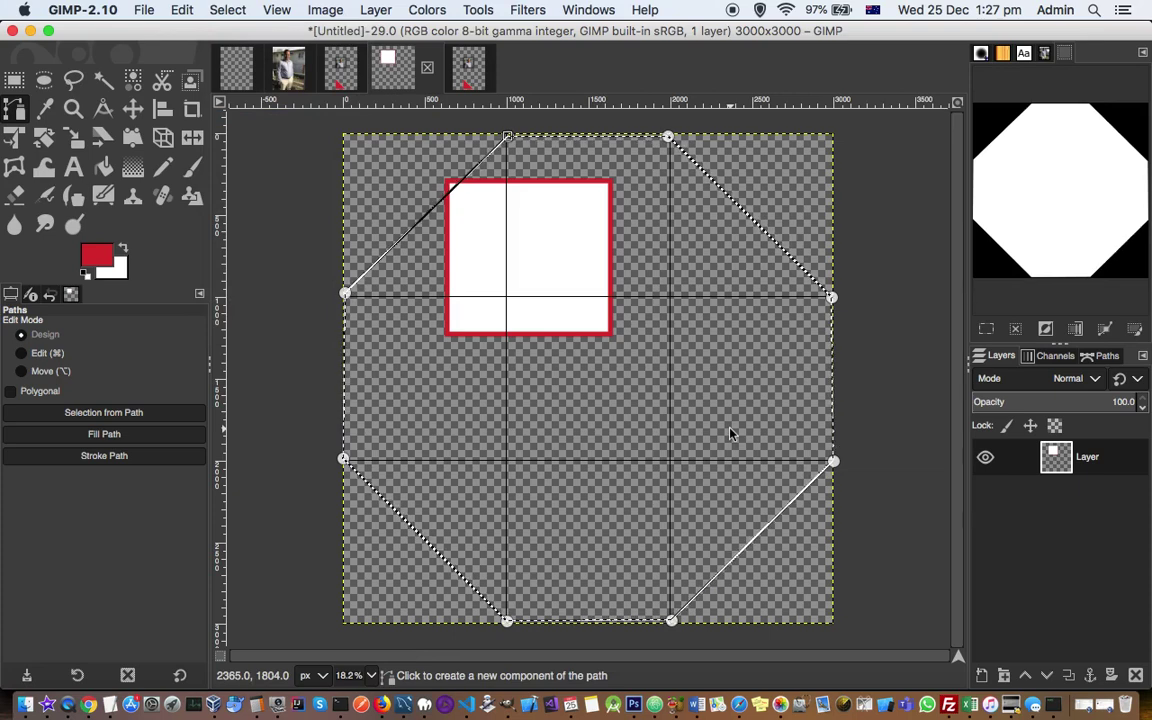
{"action": "right_click", "coordinate": [672, 338]}
{"action": "mouse_move", "coordinate": [722, 379]}
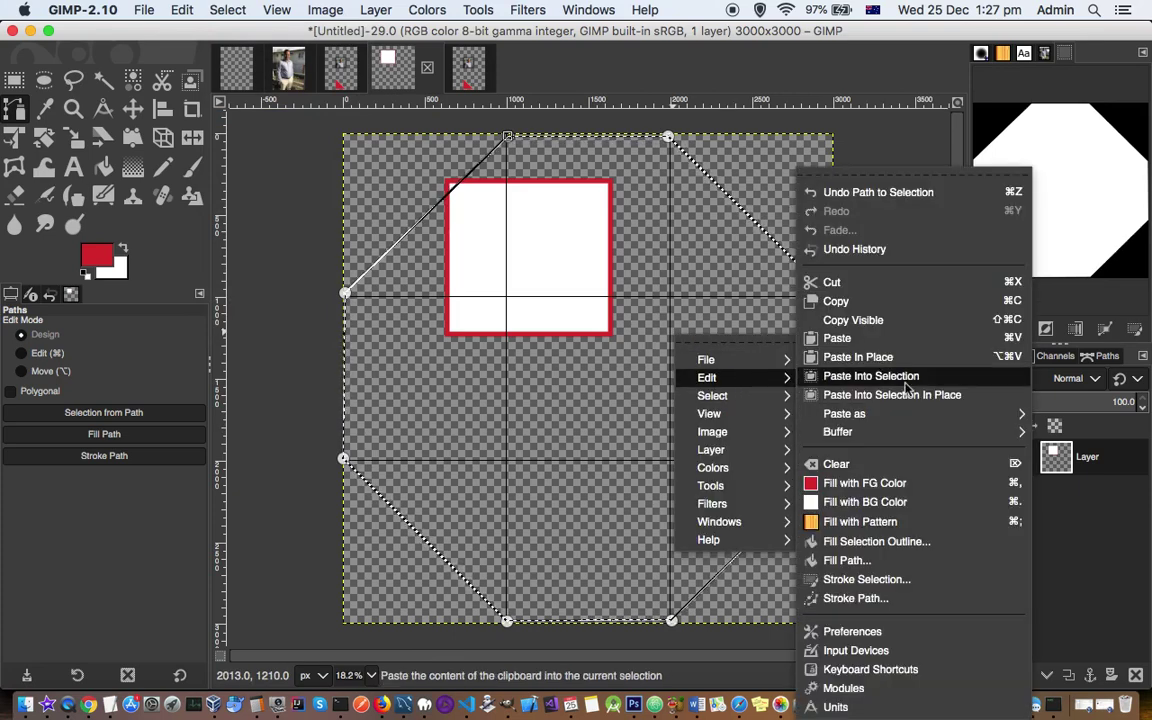
{"action": "left_click", "coordinate": [905, 484]}
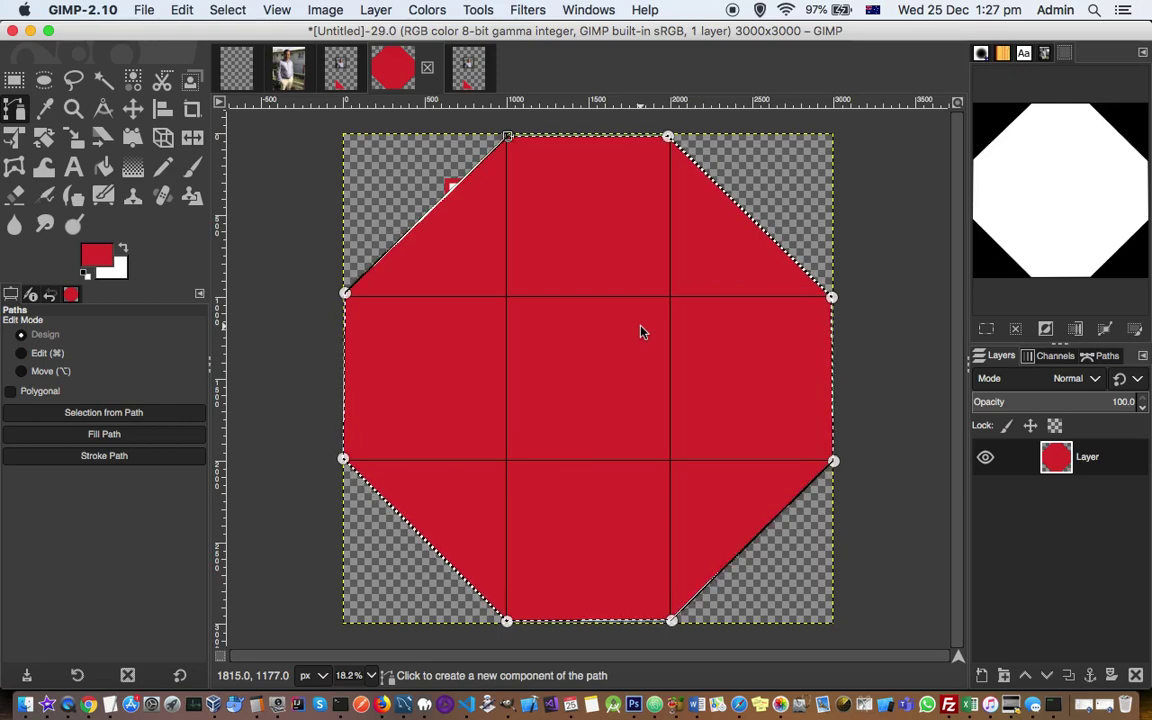
{"action": "key", "text": "super"}
{"action": "key", "text": "super"}
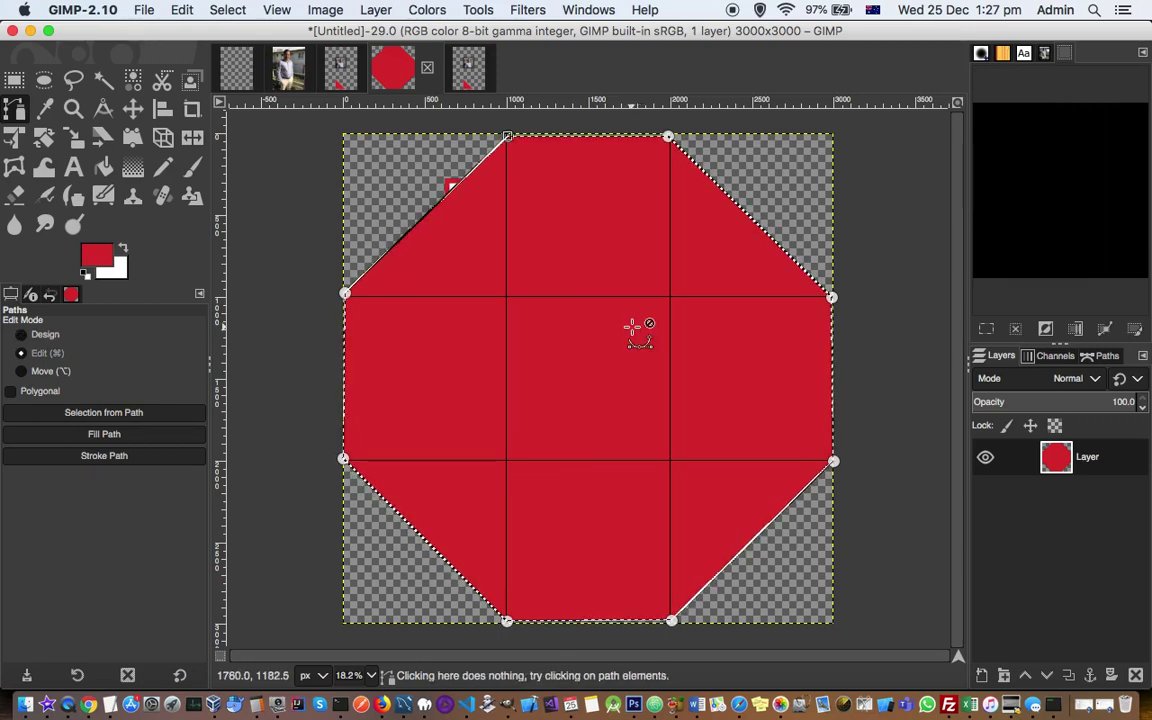
Step: Undo four times to remove the red fill, the octagon selection and its path points
{"action": "key", "text": "super+z"}
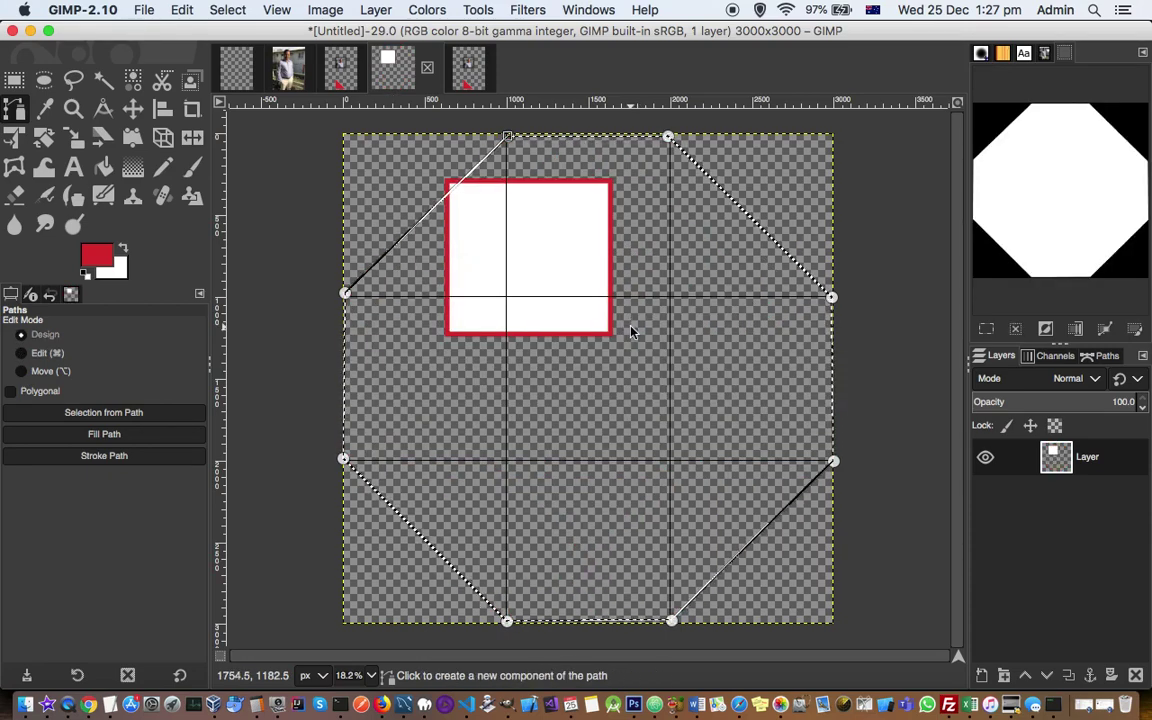
{"action": "key", "text": "super+z"}
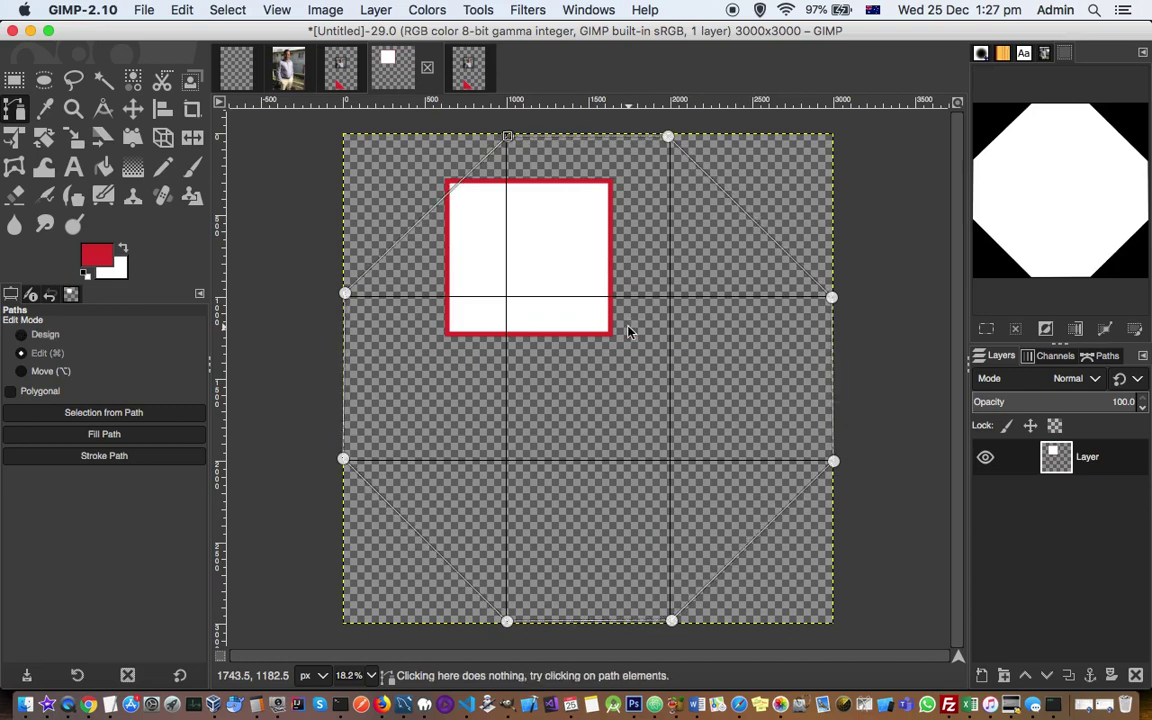
{"action": "key", "text": "super+z"}
{"action": "key", "text": "super+z"}
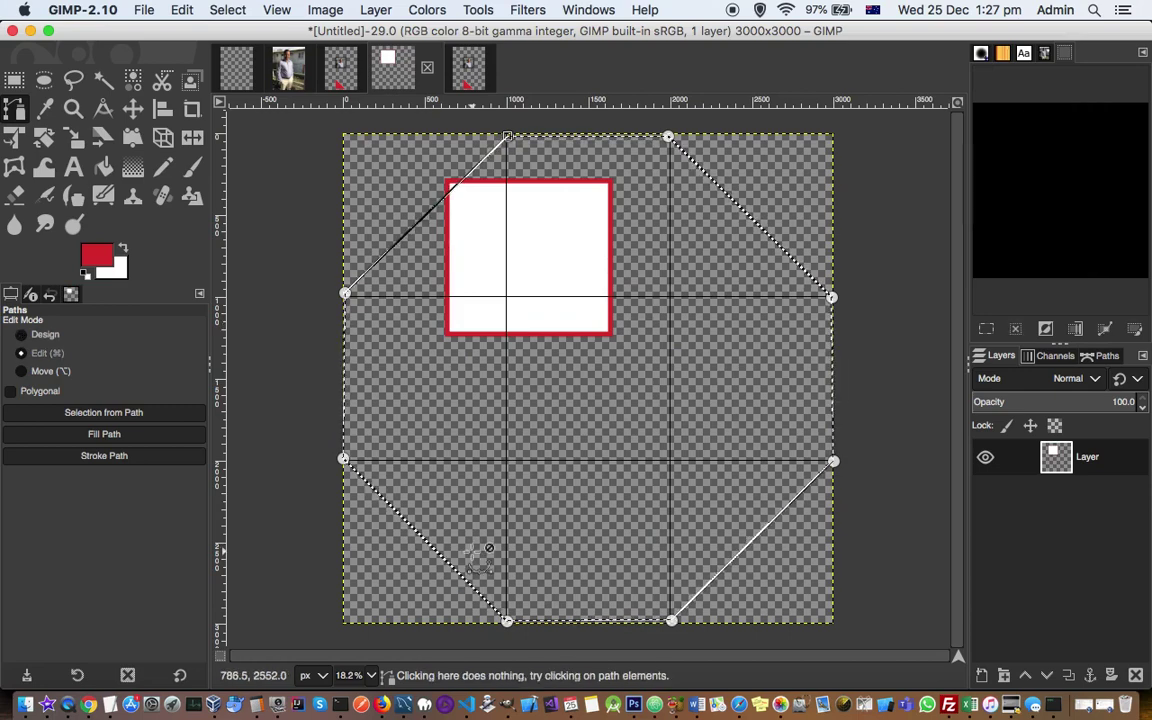
{"action": "key", "text": "super+z"}
{"action": "key", "text": "super+z"}
{"action": "key", "text": "super+z"}
{"action": "key", "text": "super+z"}
{"action": "key", "text": "super+z"}
{"action": "key", "text": "super+z"}
{"action": "key", "text": "super+z"}
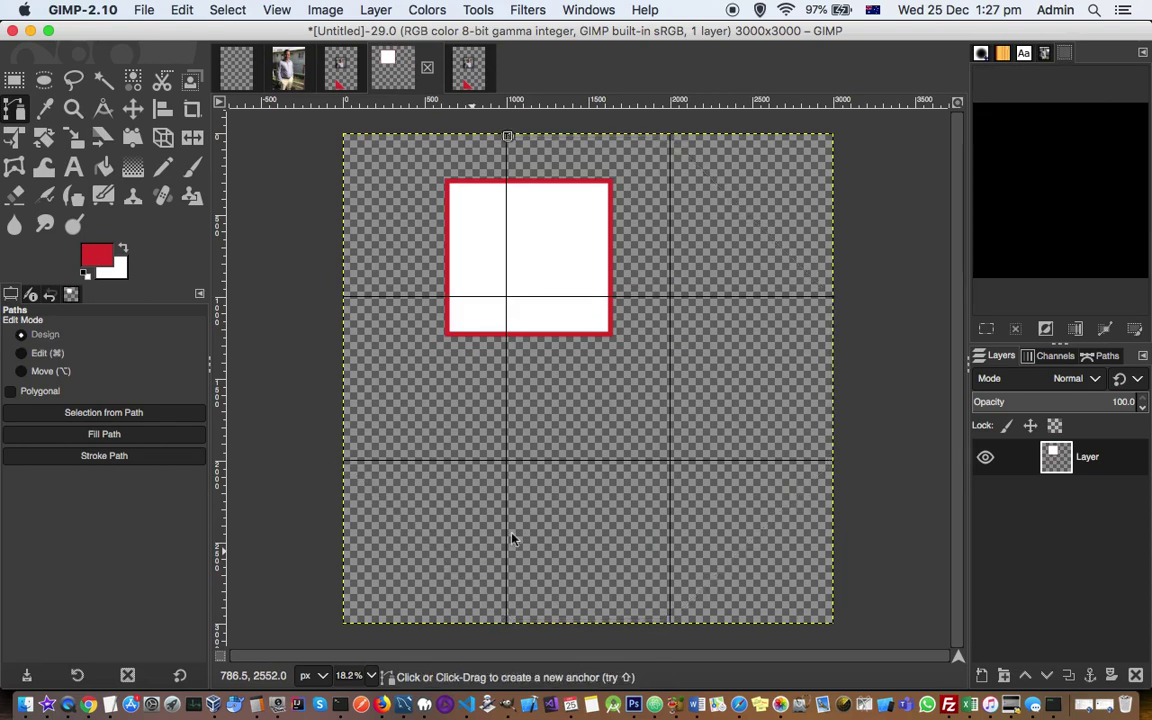
{"action": "left_click", "coordinate": [506, 462]}
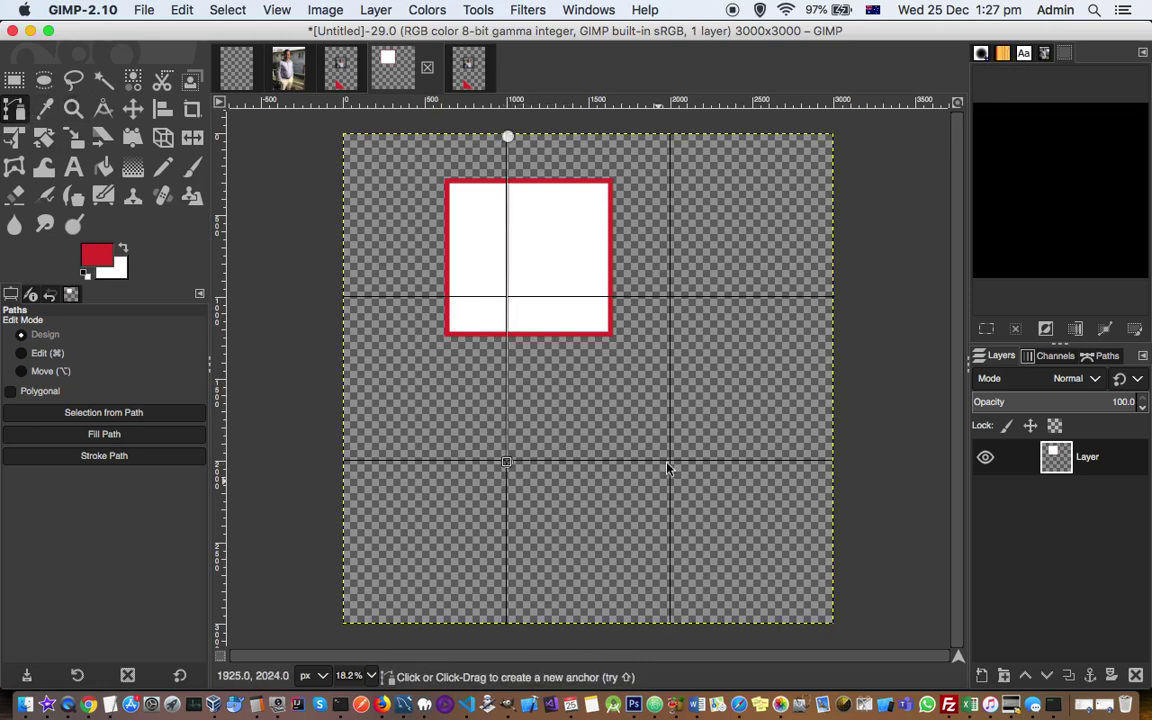
{"action": "left_click", "coordinate": [669, 463]}
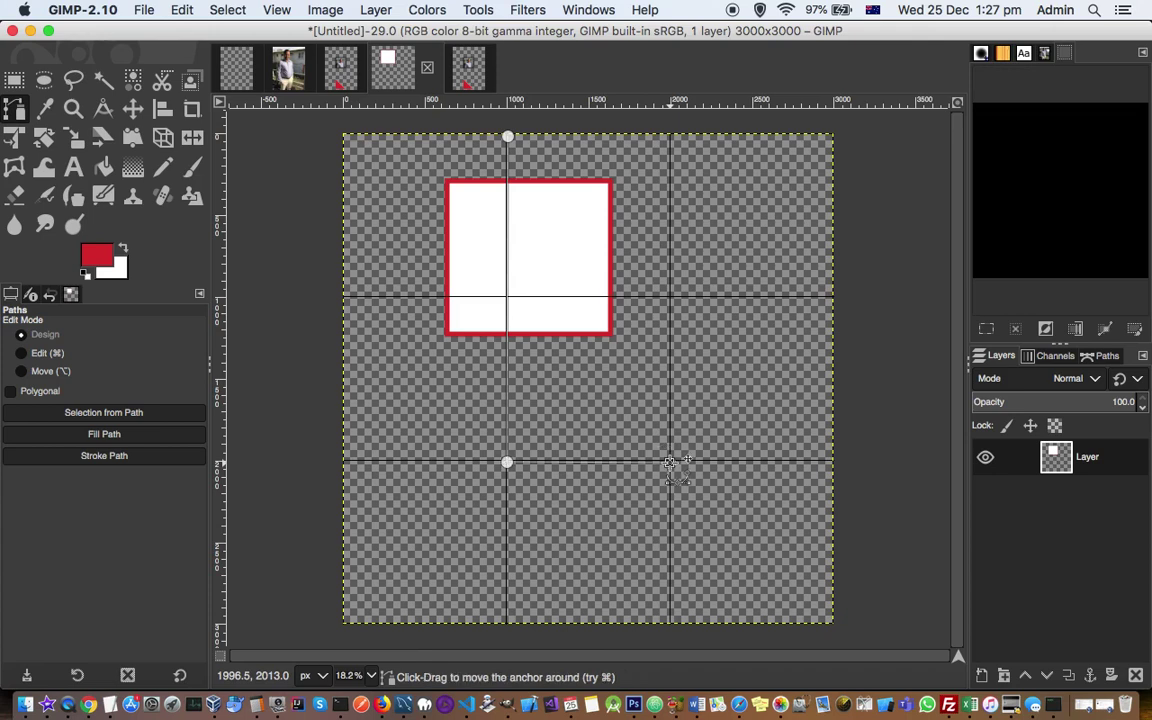
{"action": "left_click", "coordinate": [506, 622]}
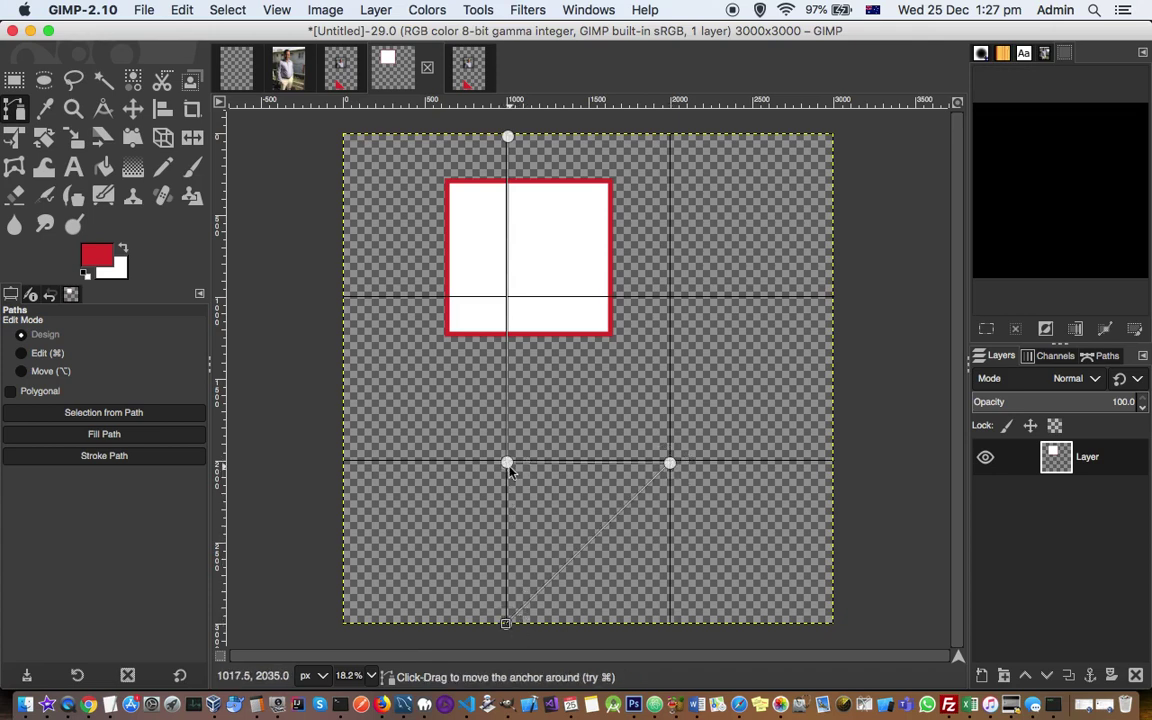
{"action": "left_click", "coordinate": [507, 463]}
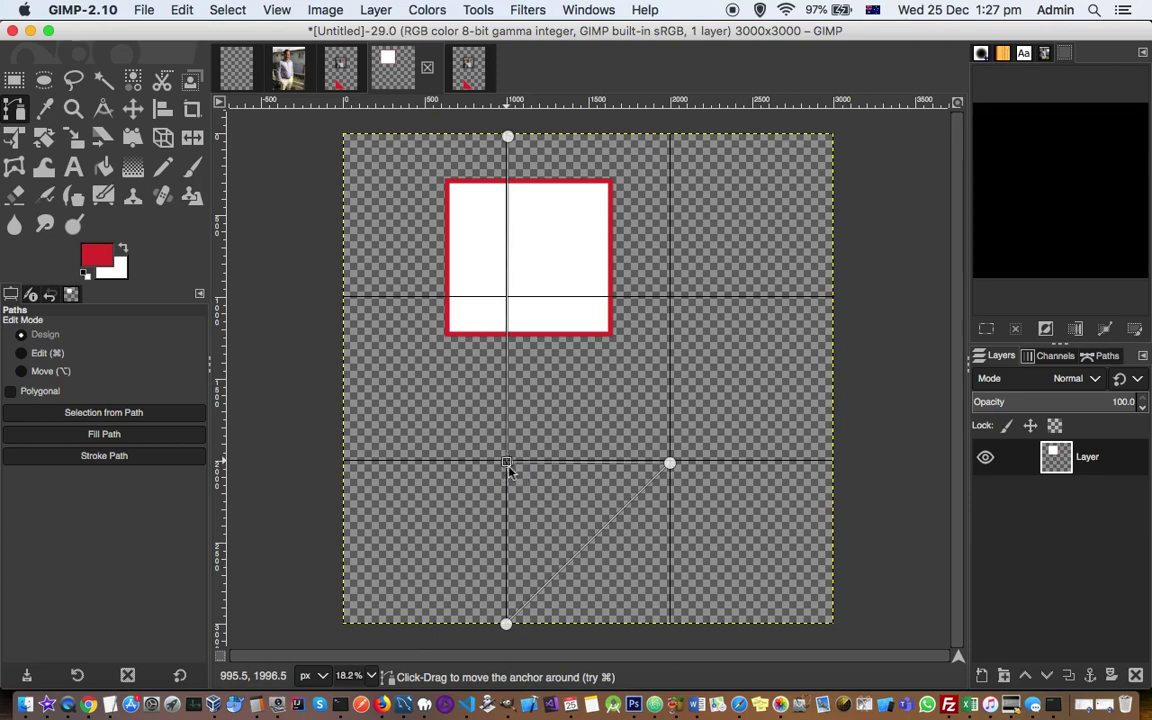
{"action": "left_click", "coordinate": [178, 10]}
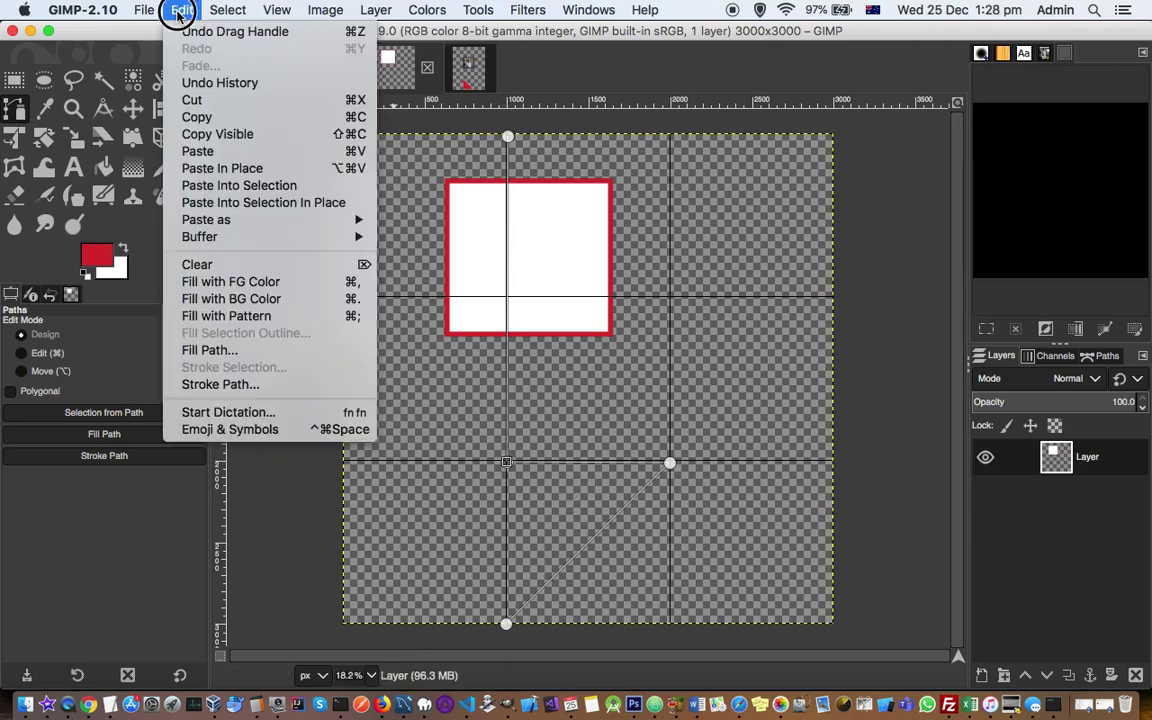
{"action": "mouse_move", "coordinate": [207, 10]}
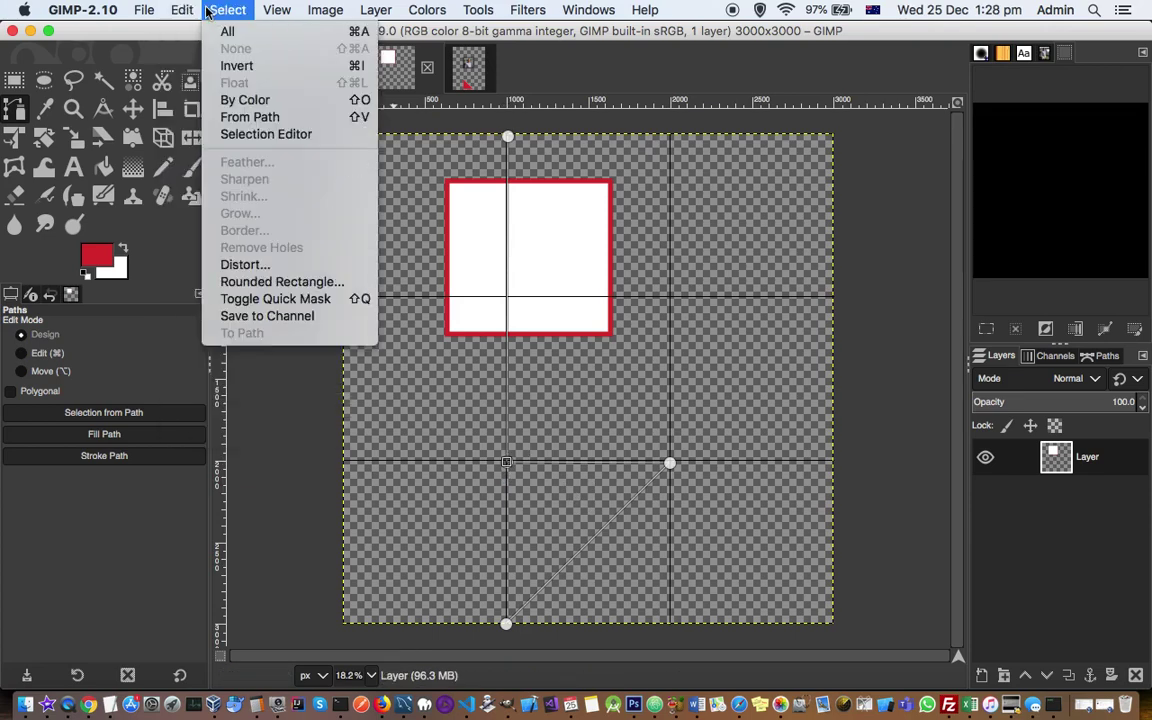
{"action": "left_click", "coordinate": [250, 117]}
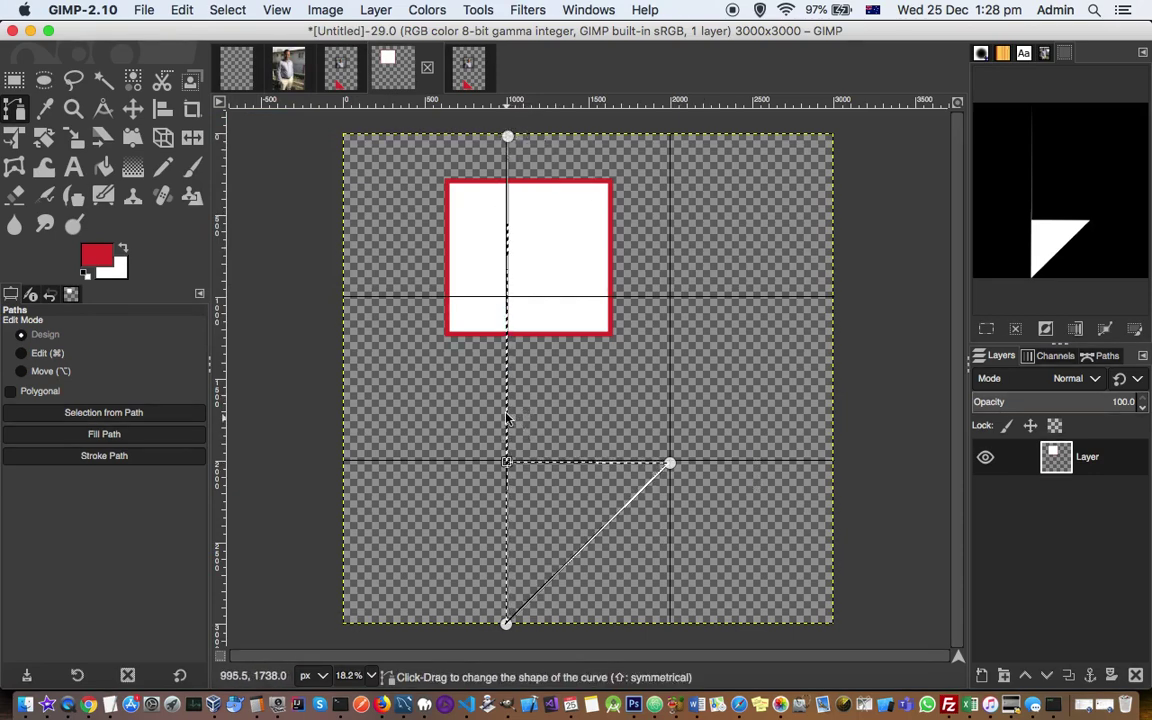
{"action": "key", "text": "super"}
{"action": "key", "text": "BackSpace"}
{"action": "key", "text": "BackSpace"}
{"action": "key", "text": "BackSpace"}
{"action": "key", "text": "BackSpace"}
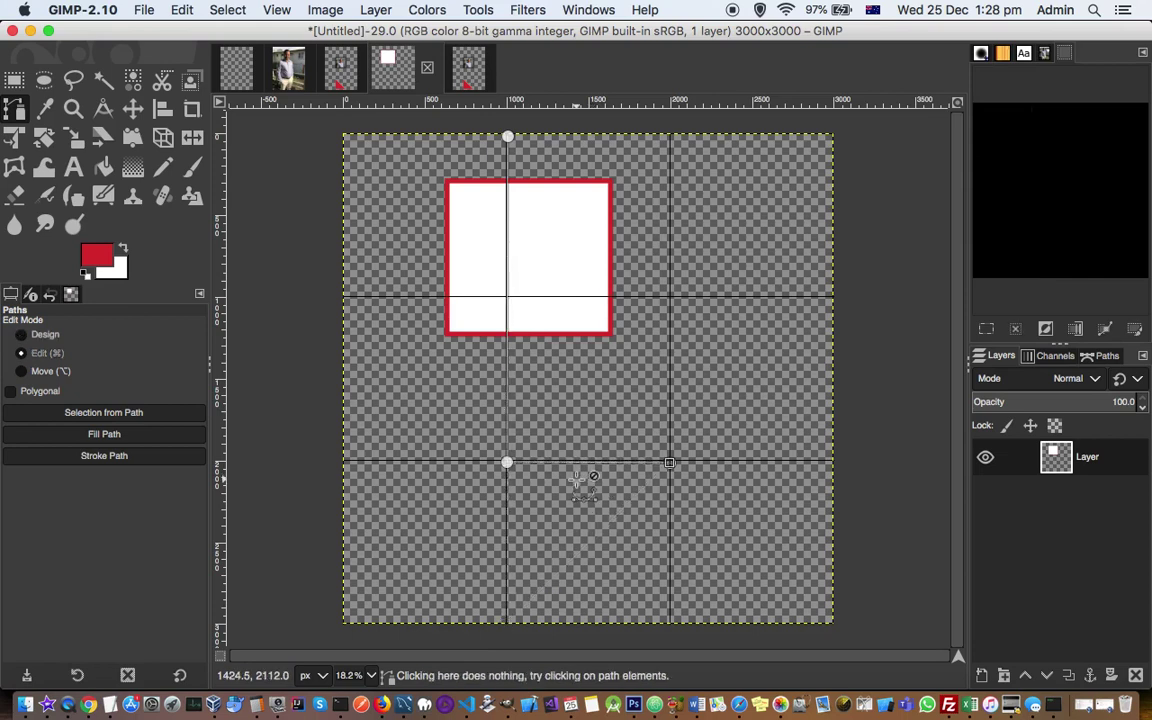
{"action": "key", "text": "BackSpace"}
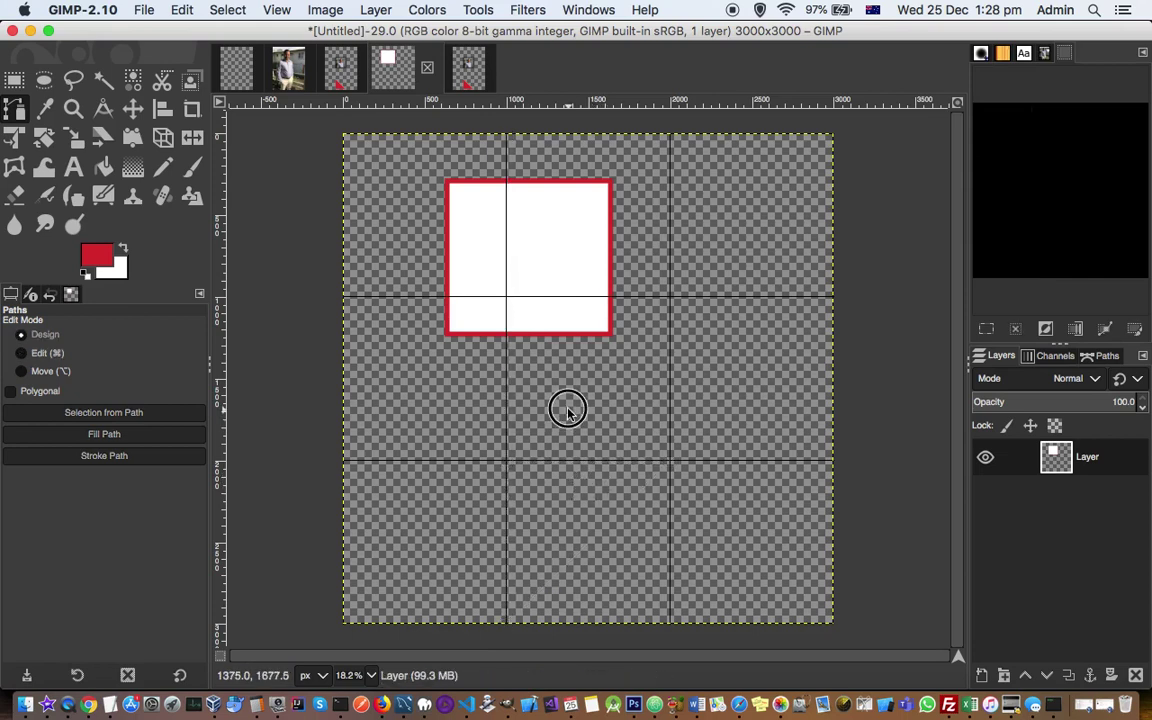
Step: Draw a closed three-point triangle path below the square and convert it to a selection
{"action": "left_click_drag", "start_coordinate": [567, 409], "coordinate": [770, 418]}
{"action": "left_click", "coordinate": [583, 553]}
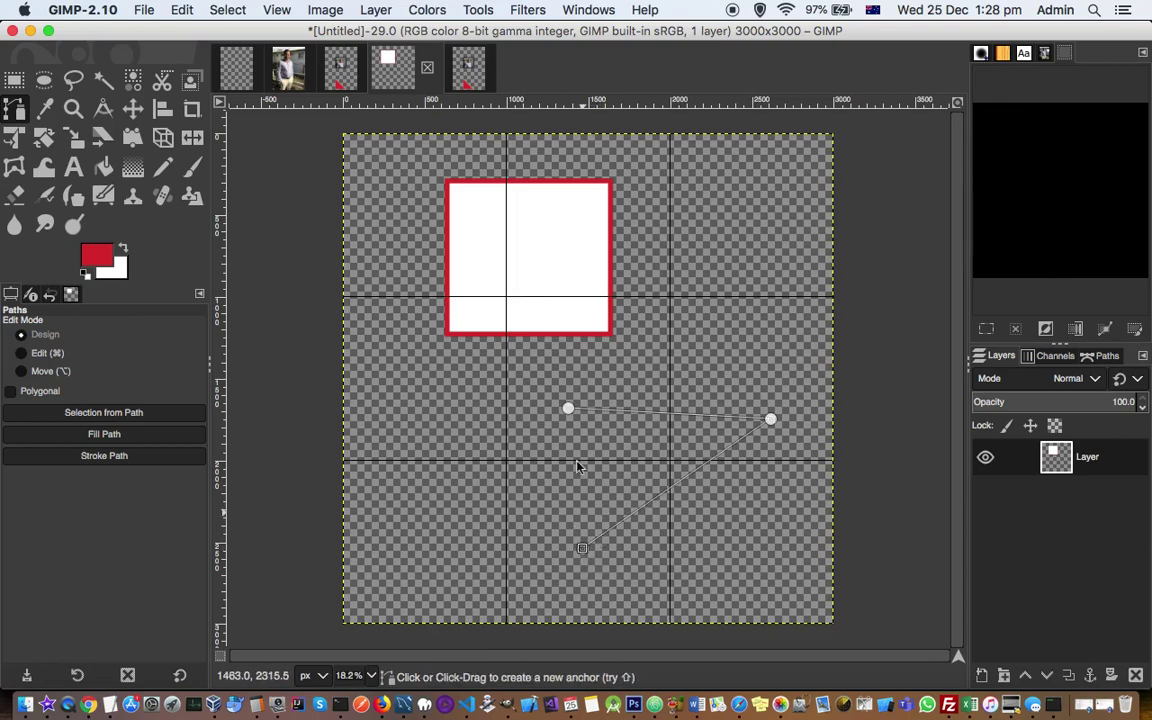
{"action": "left_click", "coordinate": [567, 409], "text": "super"}
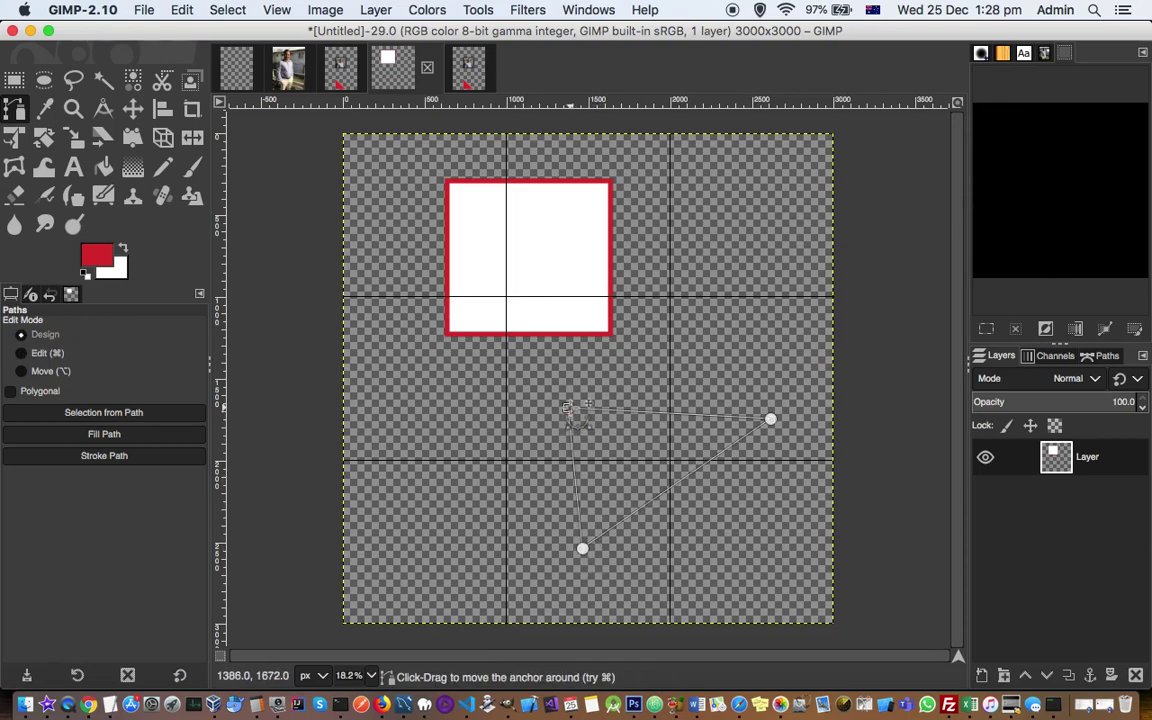
{"action": "left_click", "coordinate": [215, 10]}
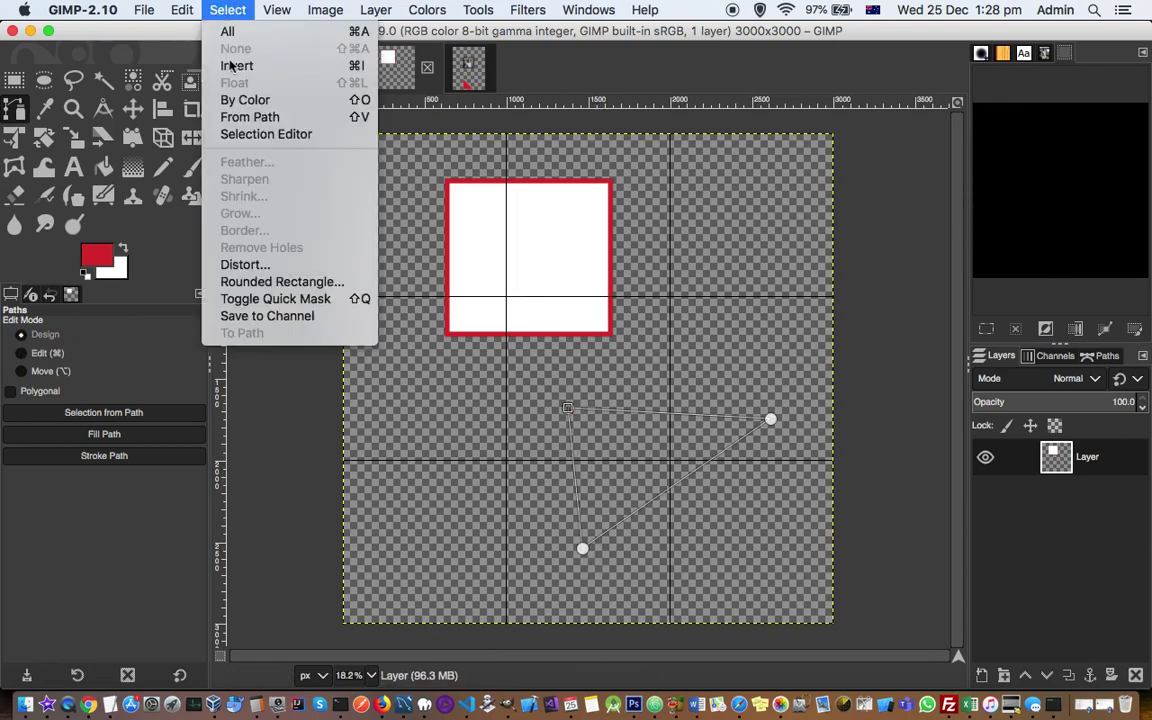
{"action": "left_click", "coordinate": [244, 116]}
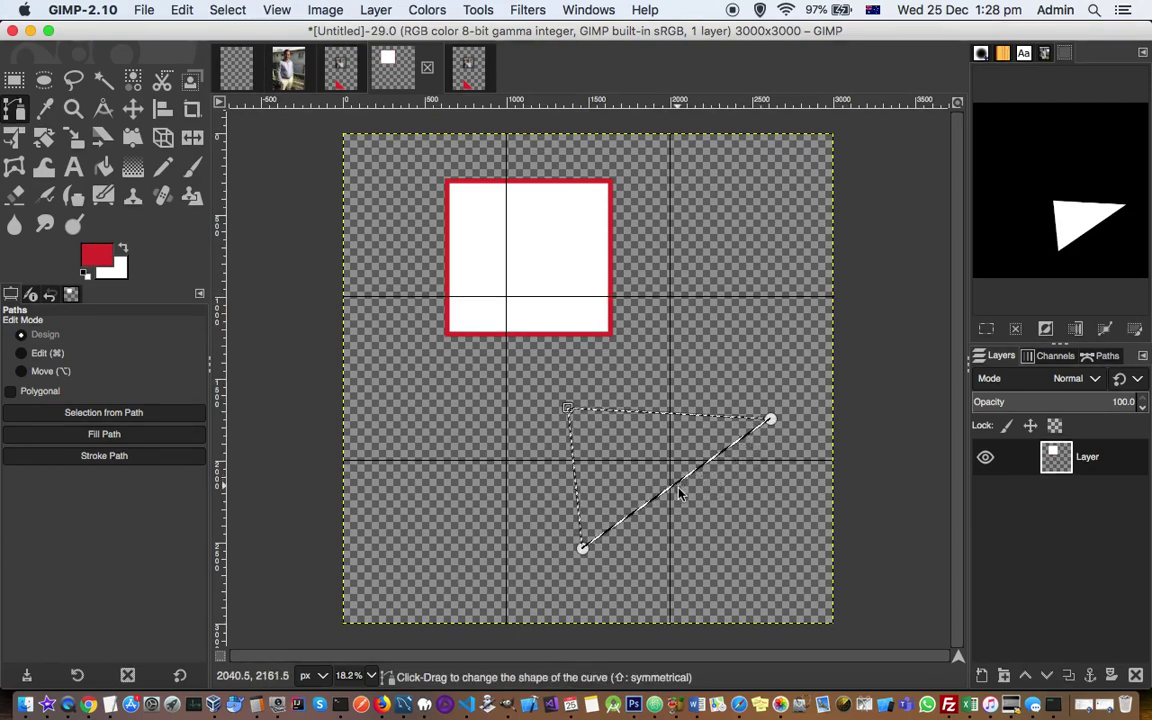
Step: Bend the triangle's slanted lower-right edge into a curve and reselect from the path
{"action": "left_click_drag", "start_coordinate": [679, 490], "coordinate": [716, 532]}
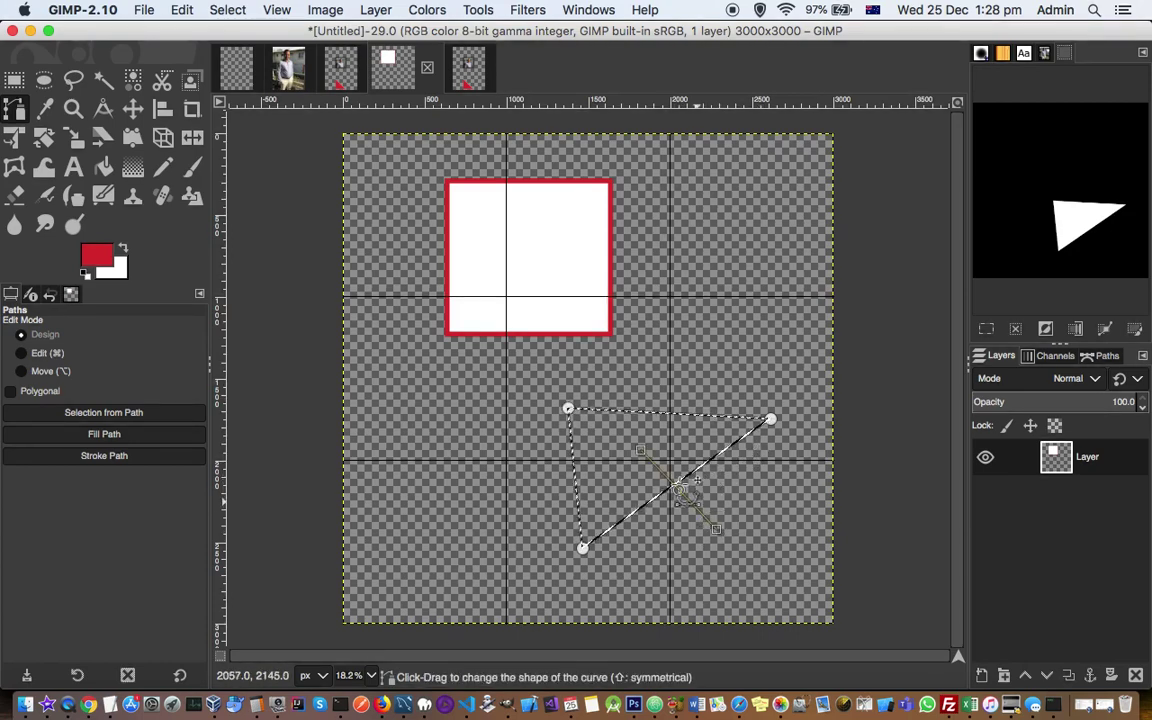
{"action": "left_click_drag", "start_coordinate": [677, 487], "coordinate": [700, 560]}
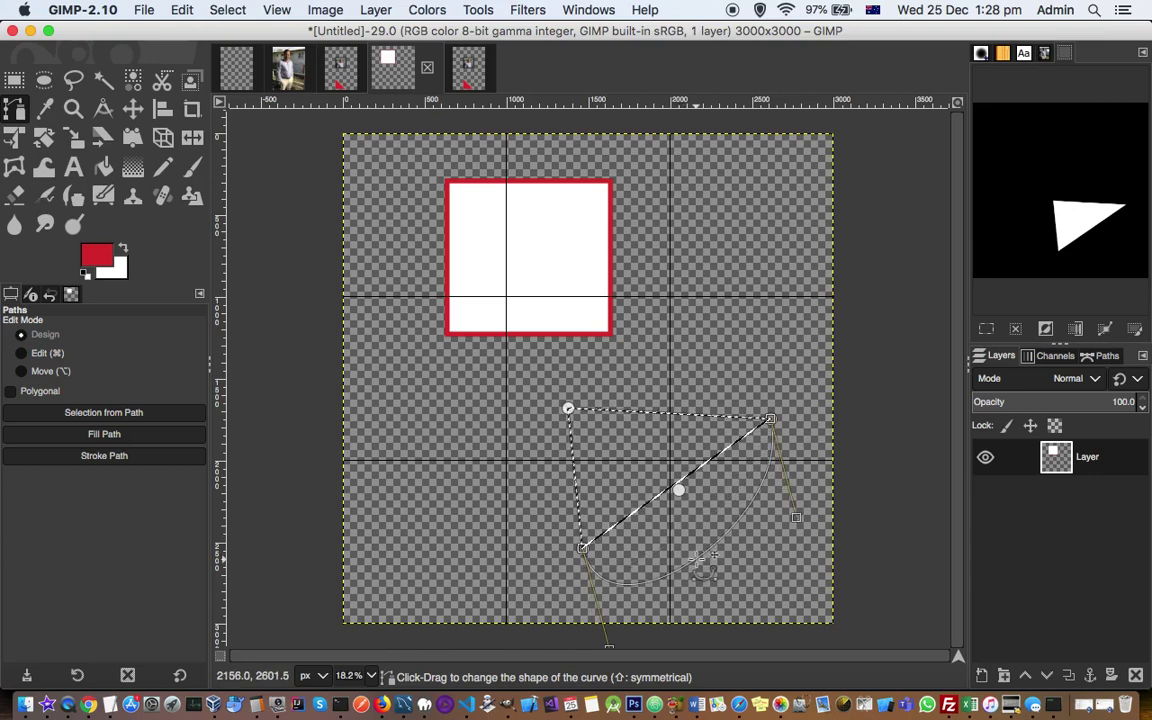
{"action": "left_click", "coordinate": [226, 12]}
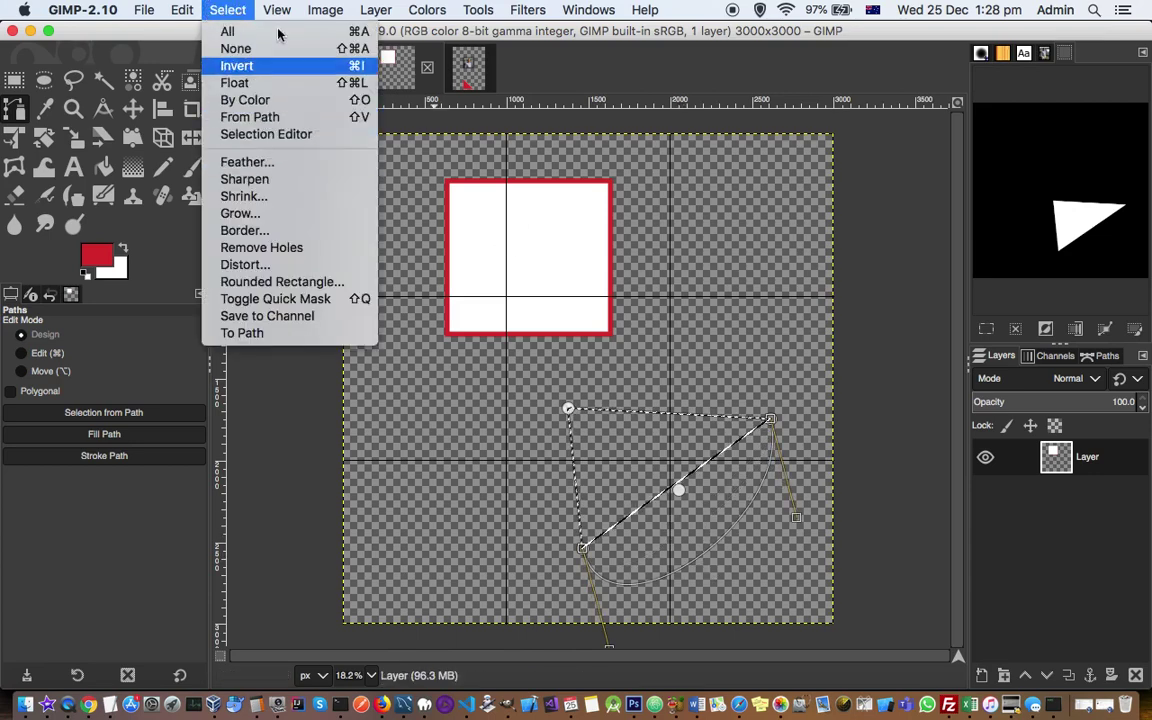
{"action": "left_click", "coordinate": [262, 118]}
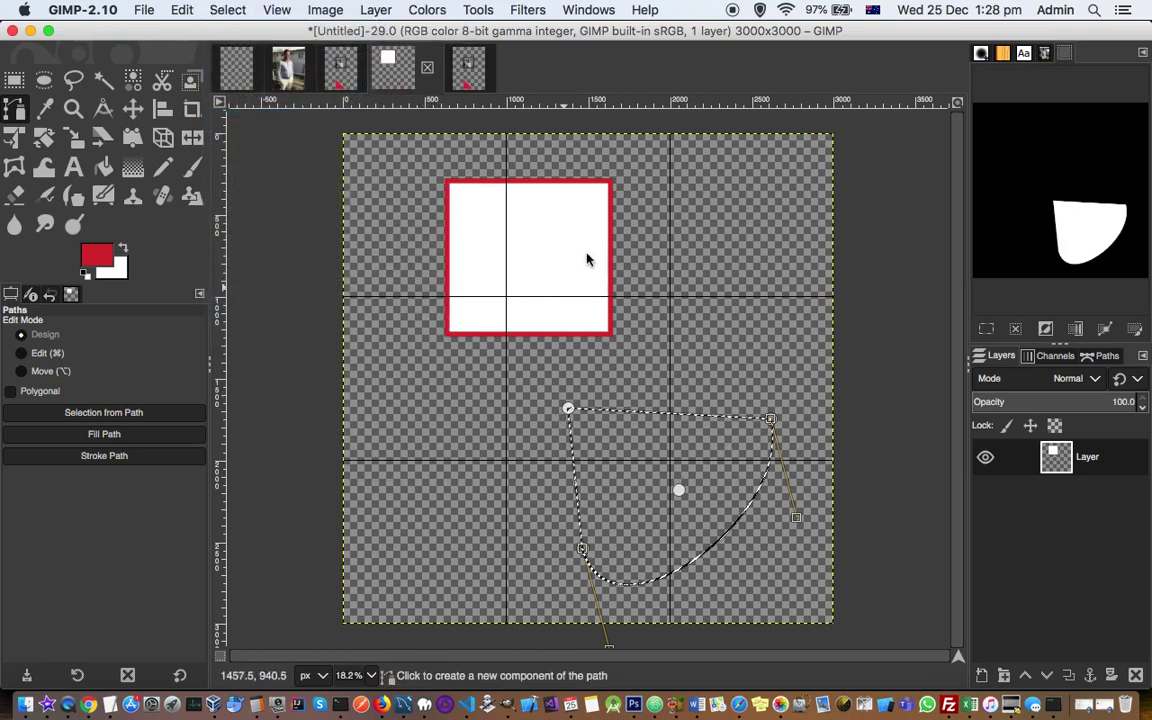